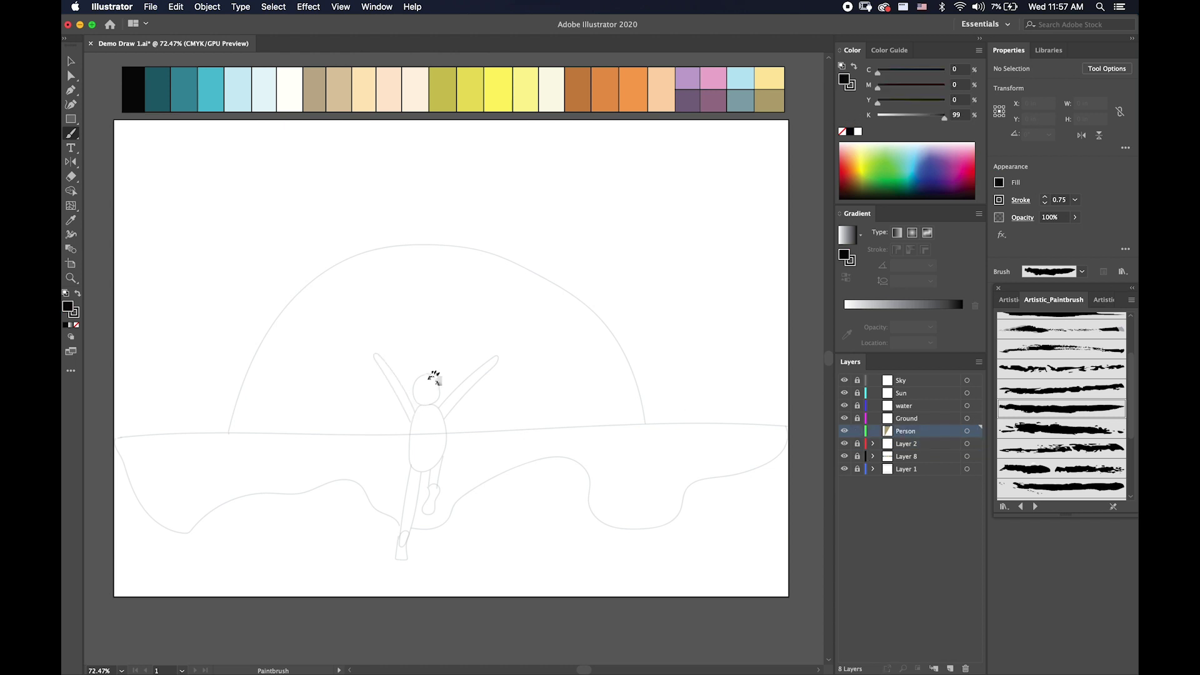
- Paint the black silhouette's raised arm, body, flared skirt, leg and foot over the sketch
{"action": "left_click_drag", "start_coordinate": [460, 396], "coordinate": [491, 360]}
{"action": "left_click_drag", "start_coordinate": [425, 408], "coordinate": [413, 493]}
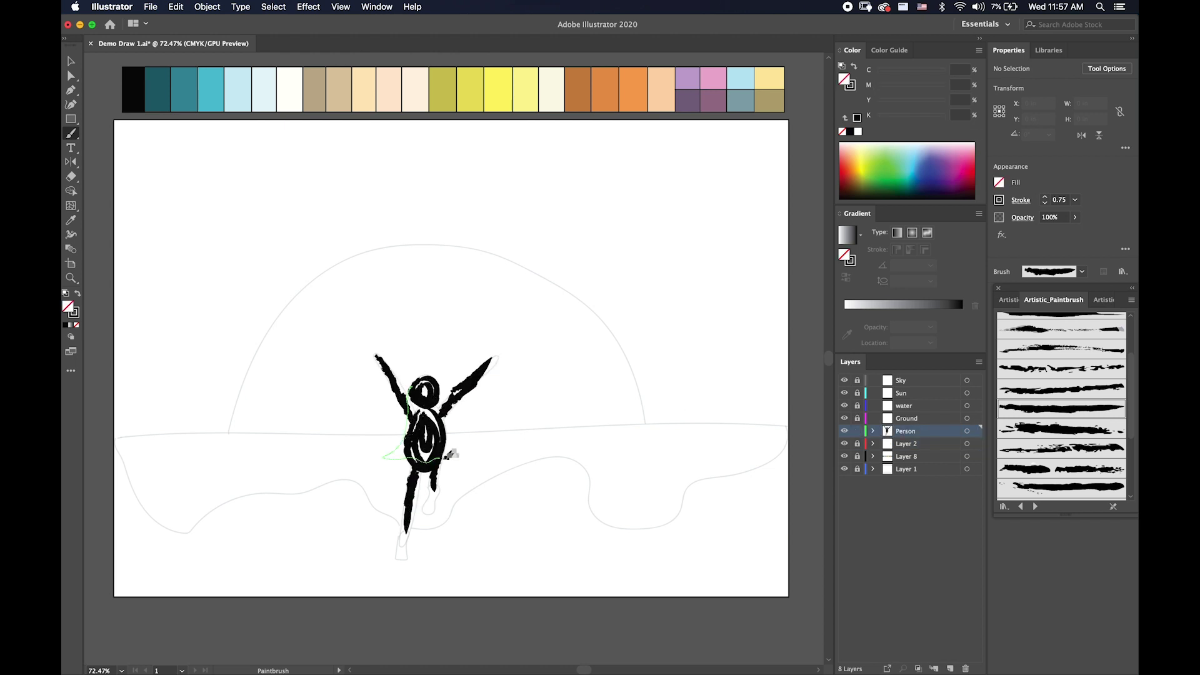
{"action": "left_click_drag", "start_coordinate": [449, 455], "coordinate": [414, 403]}
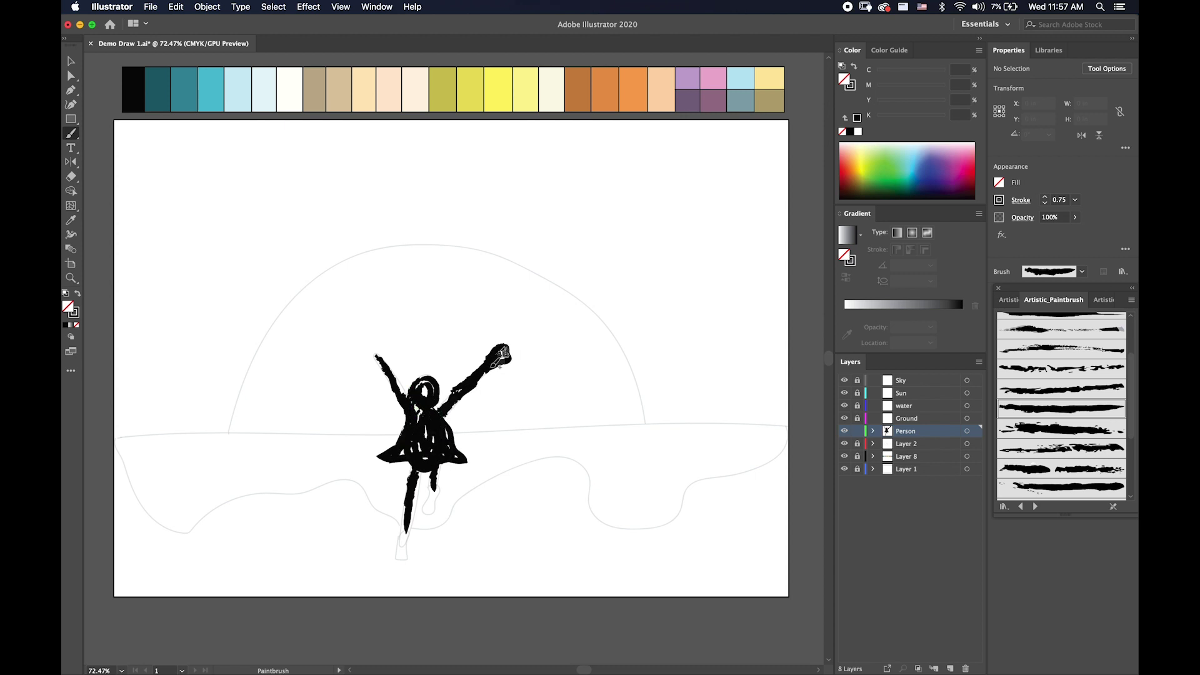
{"action": "left_click_drag", "start_coordinate": [441, 490], "coordinate": [430, 494]}
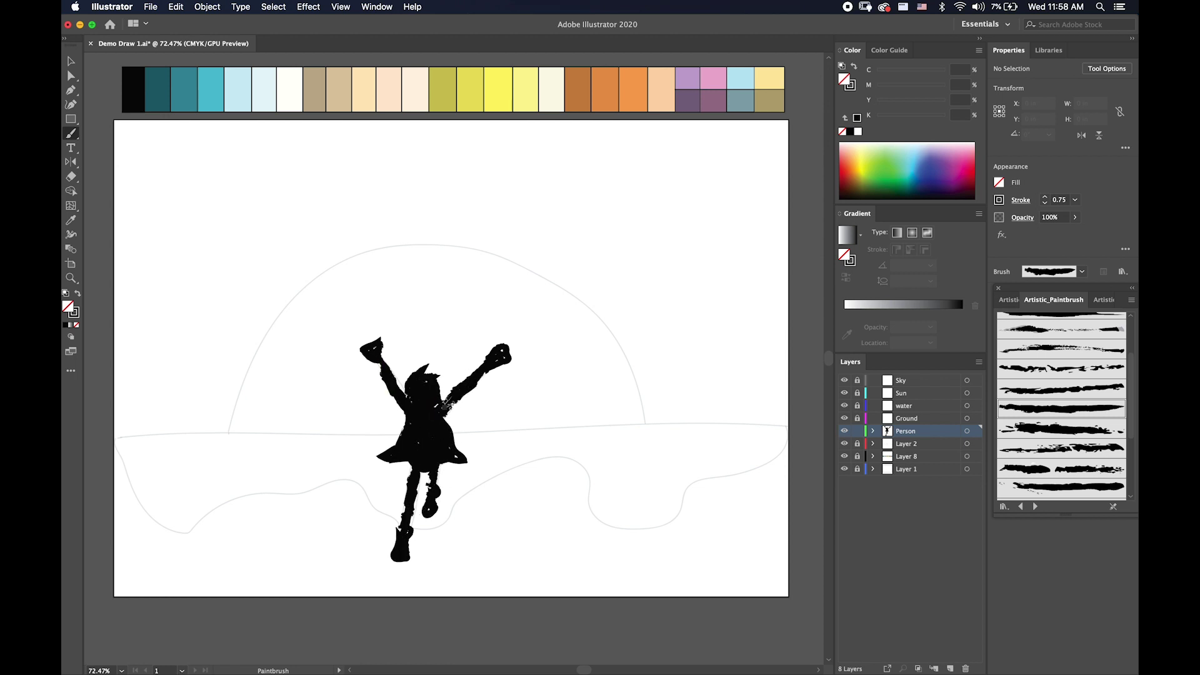
- Unlock and target the Ground layer and sample the tan sand colour
{"action": "left_click", "coordinate": [857, 418]}
{"action": "left_click", "coordinate": [906, 418]}
{"action": "key", "text": "i"}
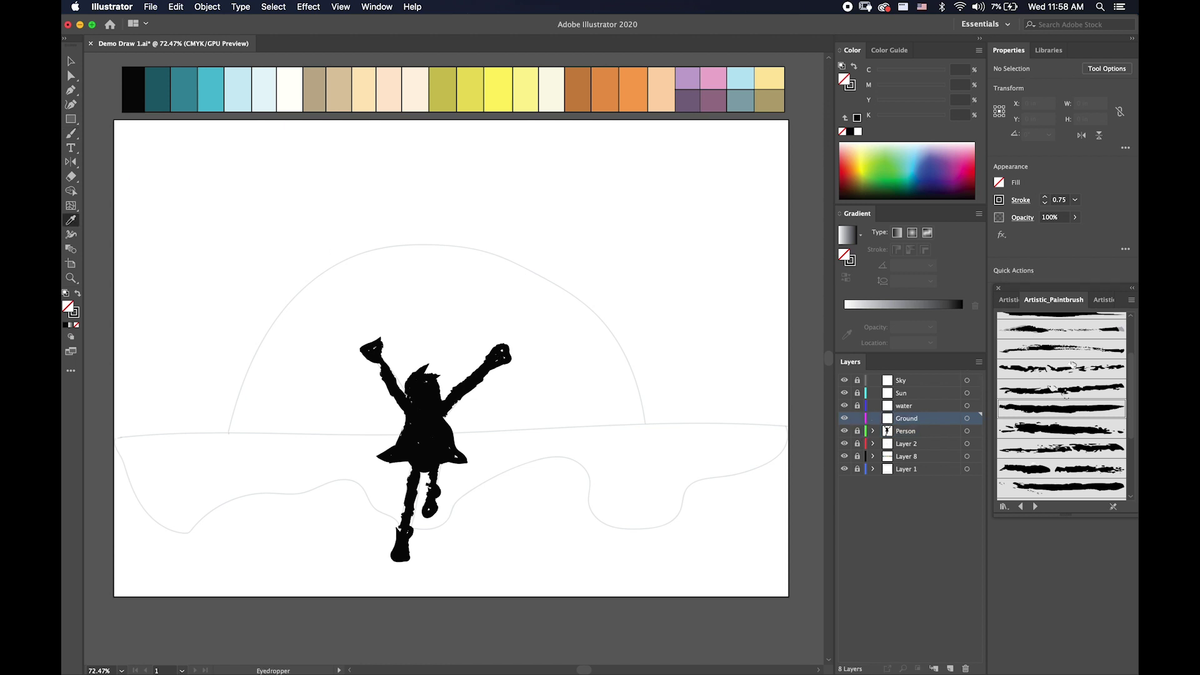
{"action": "left_click", "coordinate": [346, 86]}
{"action": "key", "text": "b"}
- Paint tan sand strokes across the lower left, reaching up to the figure's feet
{"action": "left_click_drag", "start_coordinate": [125, 528], "coordinate": [200, 565]}
{"action": "mouse_move", "coordinate": [116, 475]}
{"action": "left_mouse_down"}
{"action": "mouse_move", "coordinate": [147, 535]}
{"action": "mouse_move", "coordinate": [280, 554]}
{"action": "mouse_move", "coordinate": [288, 525]}
{"action": "left_mouse_up"}
{"action": "left_click_drag", "start_coordinate": [128, 578], "coordinate": [313, 559]}
{"action": "mouse_move", "coordinate": [278, 537]}
{"action": "left_mouse_down"}
{"action": "mouse_move", "coordinate": [344, 509]}
{"action": "mouse_move", "coordinate": [372, 566]}
{"action": "left_mouse_up"}
{"action": "left_click_drag", "start_coordinate": [236, 582], "coordinate": [356, 588]}
{"action": "left_click_drag", "start_coordinate": [341, 531], "coordinate": [443, 568]}
- Move the Person layer to the top and paint tan sand waves across the lower middle and right
{"action": "left_click_drag", "start_coordinate": [905, 431], "coordinate": [906, 377]}
{"action": "mouse_move", "coordinate": [466, 557]}
{"action": "left_mouse_down"}
{"action": "mouse_move", "coordinate": [380, 559]}
{"action": "mouse_move", "coordinate": [494, 579]}
{"action": "left_mouse_up"}
{"action": "mouse_move", "coordinate": [445, 554]}
{"action": "left_mouse_down"}
{"action": "mouse_move", "coordinate": [521, 510]}
{"action": "mouse_move", "coordinate": [588, 544]}
{"action": "left_mouse_up"}
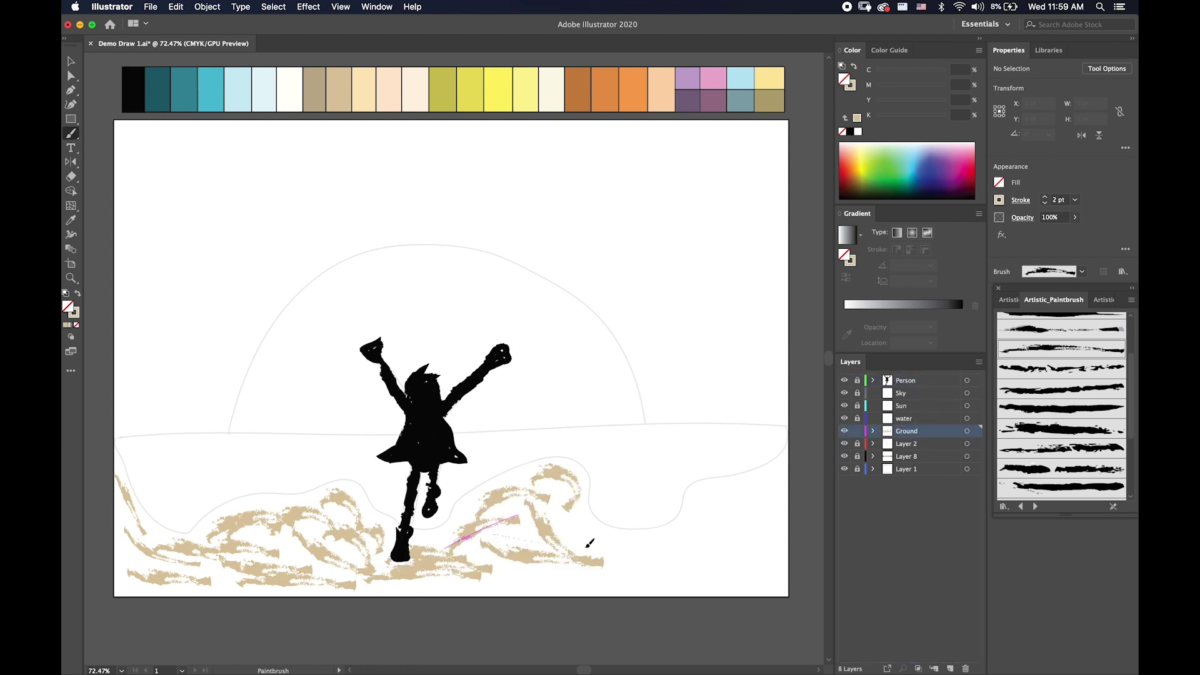
{"action": "left_click_drag", "start_coordinate": [494, 544], "coordinate": [712, 519]}
{"action": "left_click_drag", "start_coordinate": [691, 525], "coordinate": [777, 477]}
{"action": "left_click_drag", "start_coordinate": [379, 591], "coordinate": [754, 541]}
{"action": "left_click_drag", "start_coordinate": [741, 500], "coordinate": [765, 560]}
- Add more tan sand along the left edge, bottom-middle band and right-hand wave
{"action": "left_click_drag", "start_coordinate": [112, 510], "coordinate": [332, 562]}
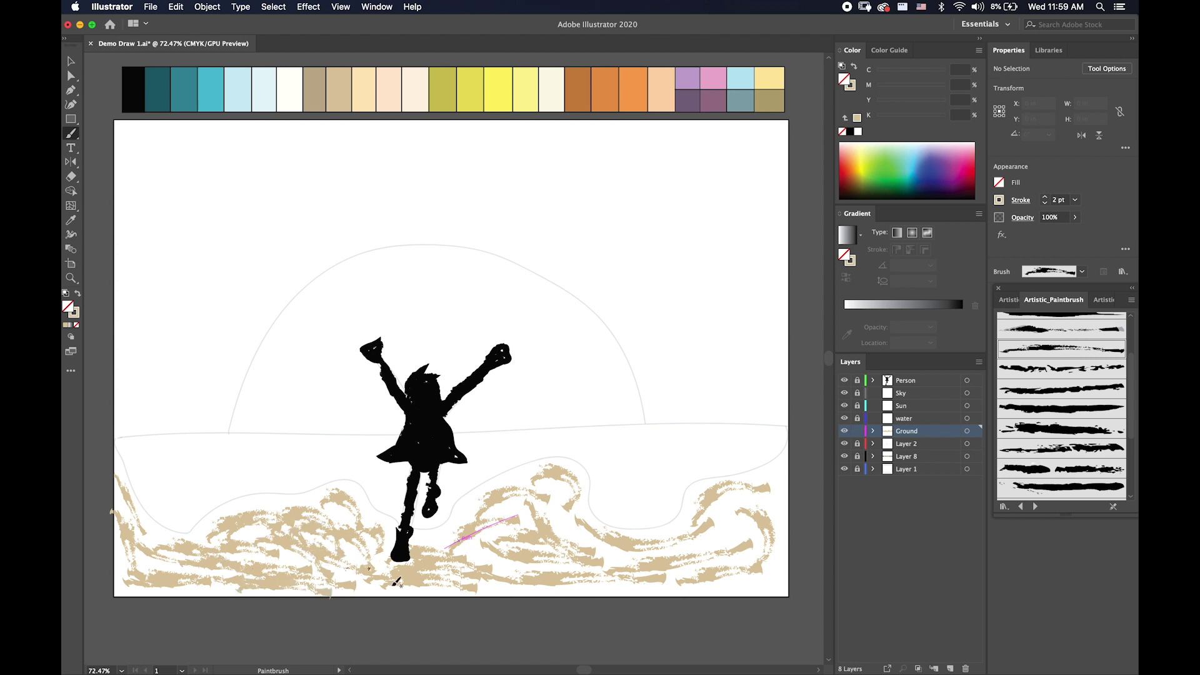
{"action": "left_click_drag", "start_coordinate": [234, 588], "coordinate": [432, 591]}
{"action": "left_click_drag", "start_coordinate": [438, 547], "coordinate": [562, 500]}
{"action": "mouse_move", "coordinate": [465, 568]}
{"action": "left_mouse_down"}
{"action": "mouse_move", "coordinate": [652, 553]}
{"action": "mouse_move", "coordinate": [747, 519]}
{"action": "left_mouse_up"}
{"action": "mouse_move", "coordinate": [766, 475]}
{"action": "left_mouse_down"}
{"action": "mouse_move", "coordinate": [785, 581]}
{"action": "mouse_move", "coordinate": [760, 526]}
{"action": "left_mouse_up"}
- Thicken the tan sand on the left, middle and right waves and the bottom band
{"action": "left_click_drag", "start_coordinate": [347, 512], "coordinate": [269, 500]}
{"action": "left_click_drag", "start_coordinate": [359, 591], "coordinate": [453, 593]}
{"action": "left_click_drag", "start_coordinate": [500, 488], "coordinate": [563, 462]}
{"action": "left_click_drag", "start_coordinate": [709, 501], "coordinate": [745, 536]}
{"action": "left_click_drag", "start_coordinate": [572, 563], "coordinate": [725, 557]}
{"action": "left_click_drag", "start_coordinate": [485, 531], "coordinate": [275, 525]}
- Resample tan as the stroke colour and paint sand along the bottom-left ground
{"action": "key", "text": "i"}
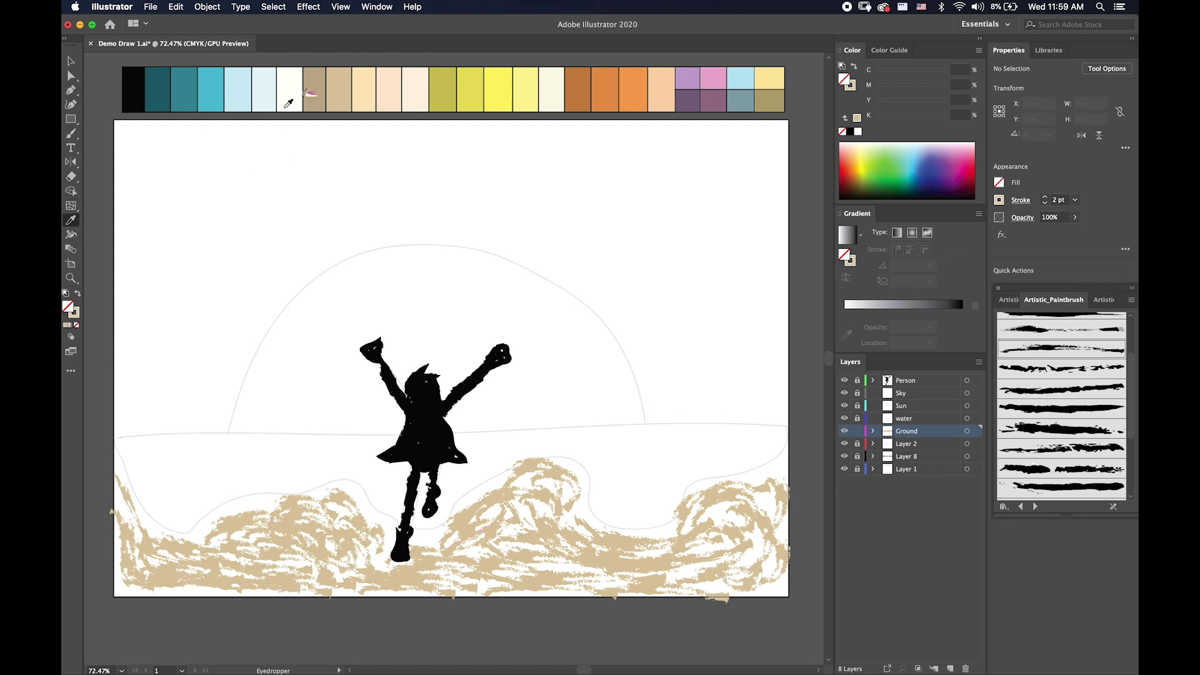
{"action": "left_click", "coordinate": [311, 97]}
{"action": "left_click", "coordinate": [130, 483]}
{"action": "key", "text": "b"}
{"action": "left_click_drag", "start_coordinate": [122, 519], "coordinate": [154, 585]}
{"action": "left_click_drag", "start_coordinate": [169, 585], "coordinate": [293, 590]}
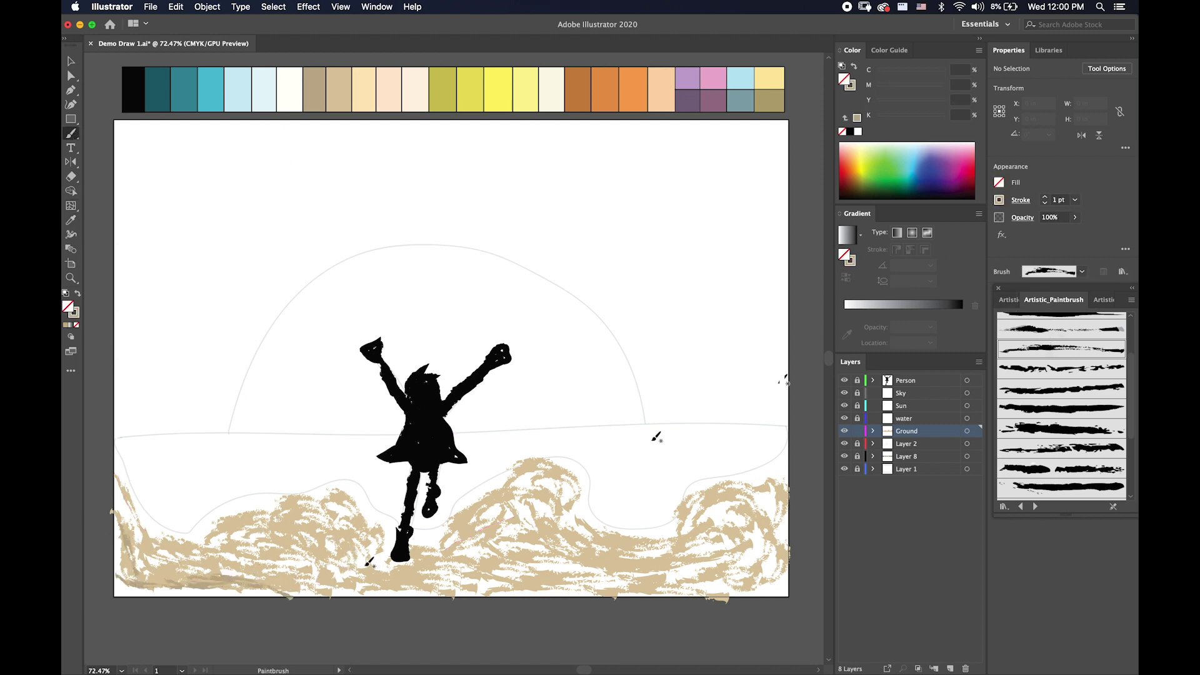
{"action": "left_click_drag", "start_coordinate": [179, 584], "coordinate": [227, 581]}
- Paint a darker tan band along the bottom and pick a pale yellow highlight colour
{"action": "left_click_drag", "start_coordinate": [128, 584], "coordinate": [782, 575]}
{"action": "left_click_drag", "start_coordinate": [136, 570], "coordinate": [680, 576]}
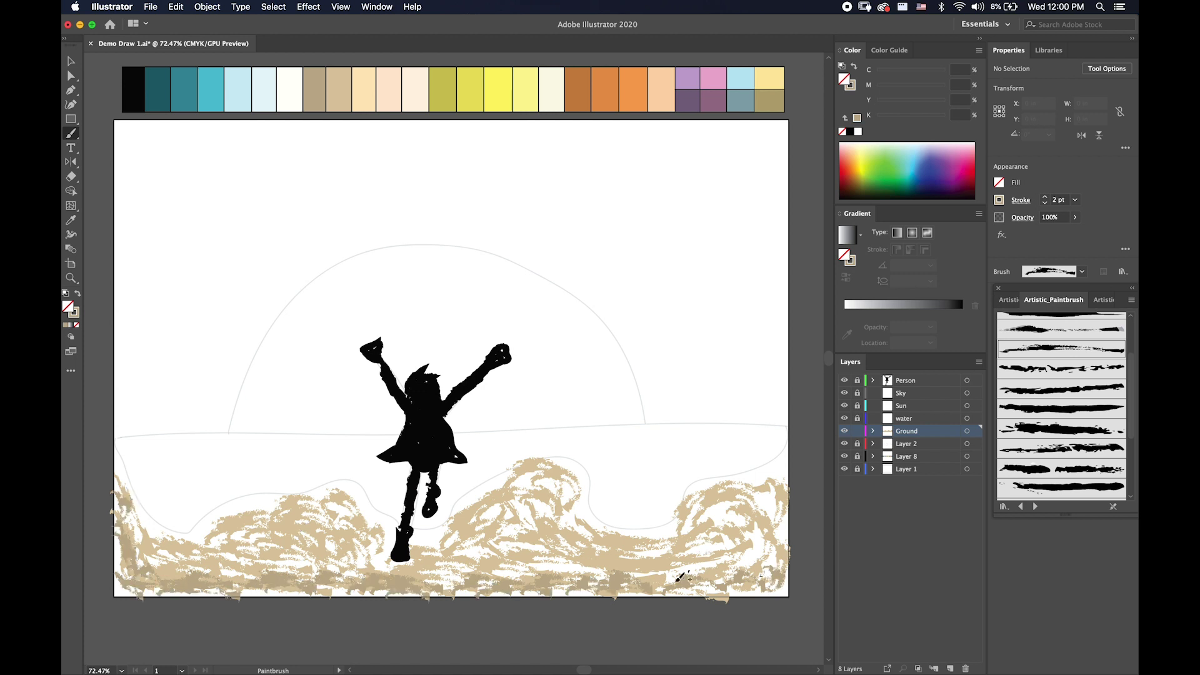
{"action": "left_click_drag", "start_coordinate": [445, 584], "coordinate": [740, 572]}
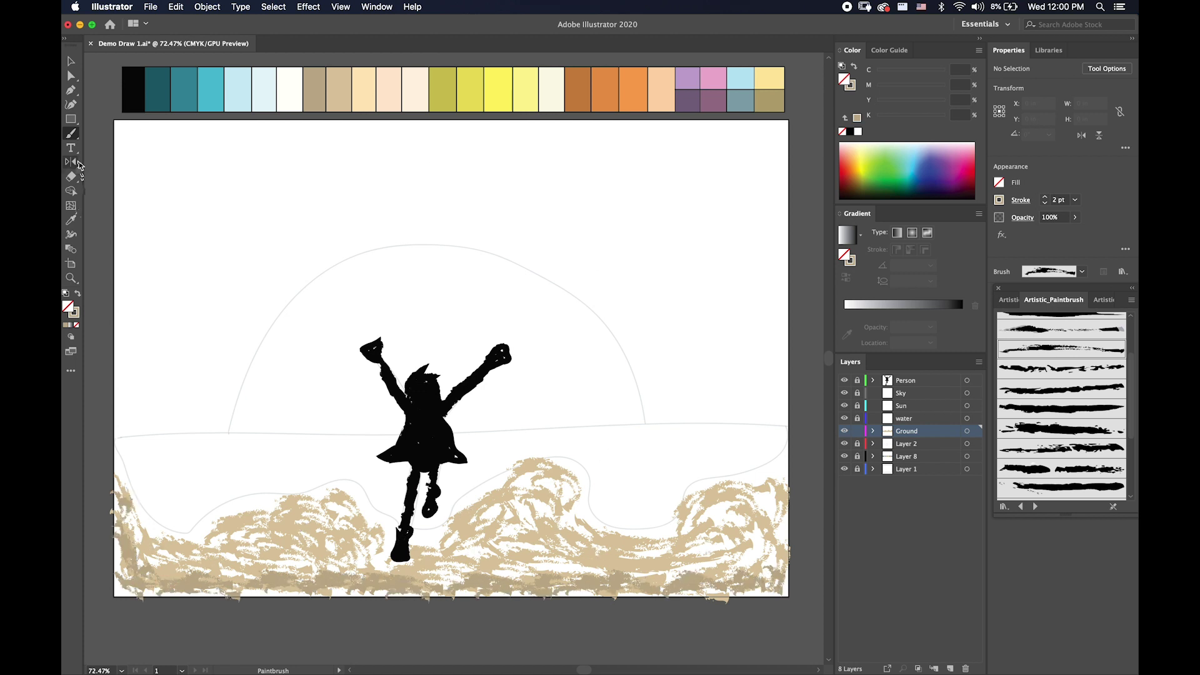
{"action": "left_click", "coordinate": [366, 91]}
- Paint pale cream highlight strokes across the left and right sand waves
{"action": "left_click_drag", "start_coordinate": [203, 528], "coordinate": [275, 532]}
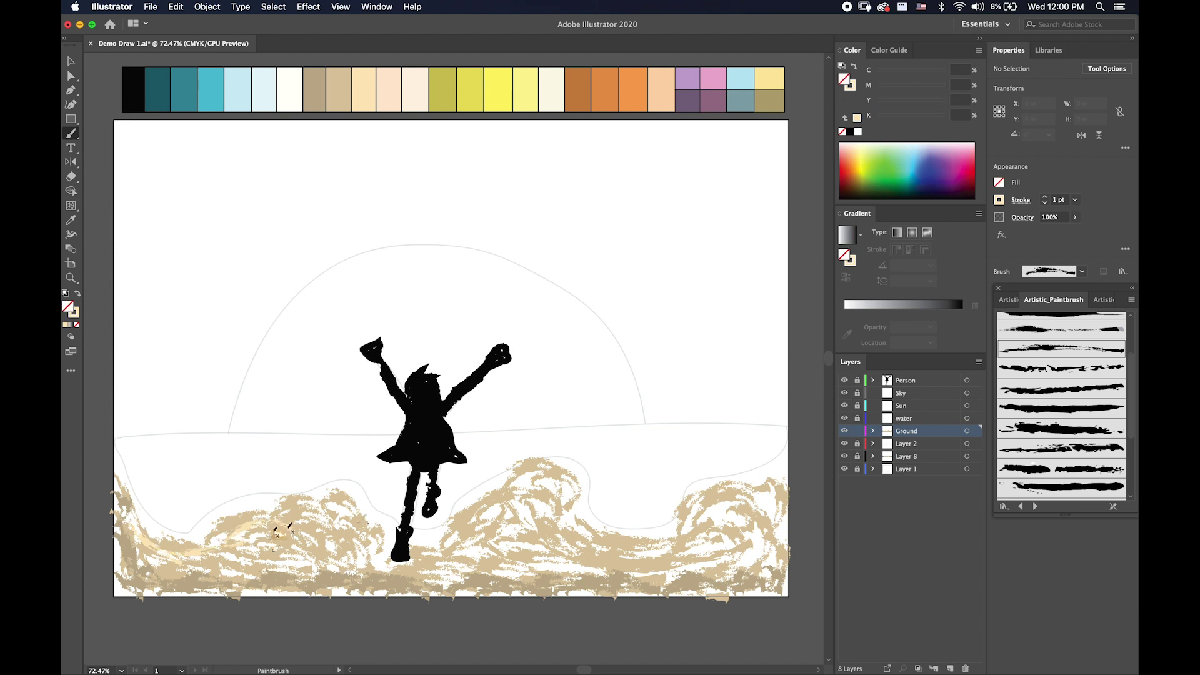
{"action": "mouse_move", "coordinate": [526, 529]}
{"action": "left_mouse_down"}
{"action": "mouse_move", "coordinate": [665, 536]}
{"action": "mouse_move", "coordinate": [763, 490]}
{"action": "mouse_move", "coordinate": [517, 509]}
{"action": "left_mouse_up"}
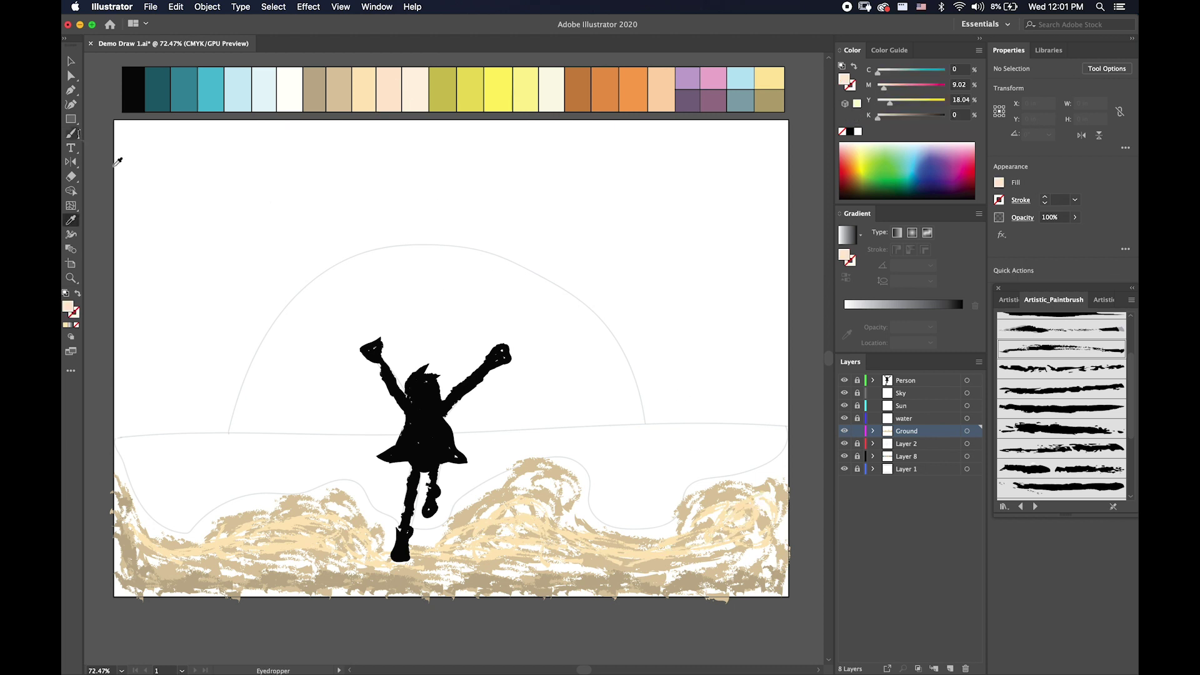
{"action": "mouse_move", "coordinate": [188, 538]}
{"action": "left_mouse_down"}
{"action": "mouse_move", "coordinate": [262, 512]}
{"action": "mouse_move", "coordinate": [368, 503]}
{"action": "mouse_move", "coordinate": [437, 538]}
{"action": "mouse_move", "coordinate": [567, 479]}
{"action": "left_mouse_up"}
{"action": "left_click_drag", "start_coordinate": [696, 518], "coordinate": [765, 499]}
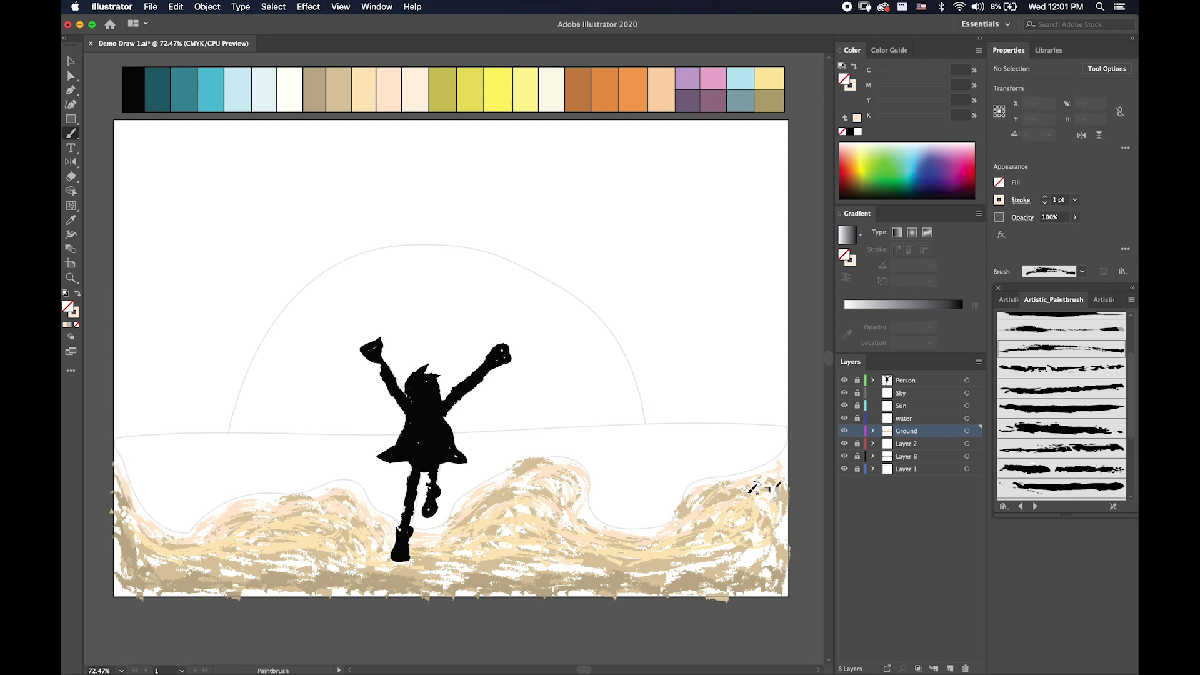
{"action": "left_click", "coordinate": [415, 90]}
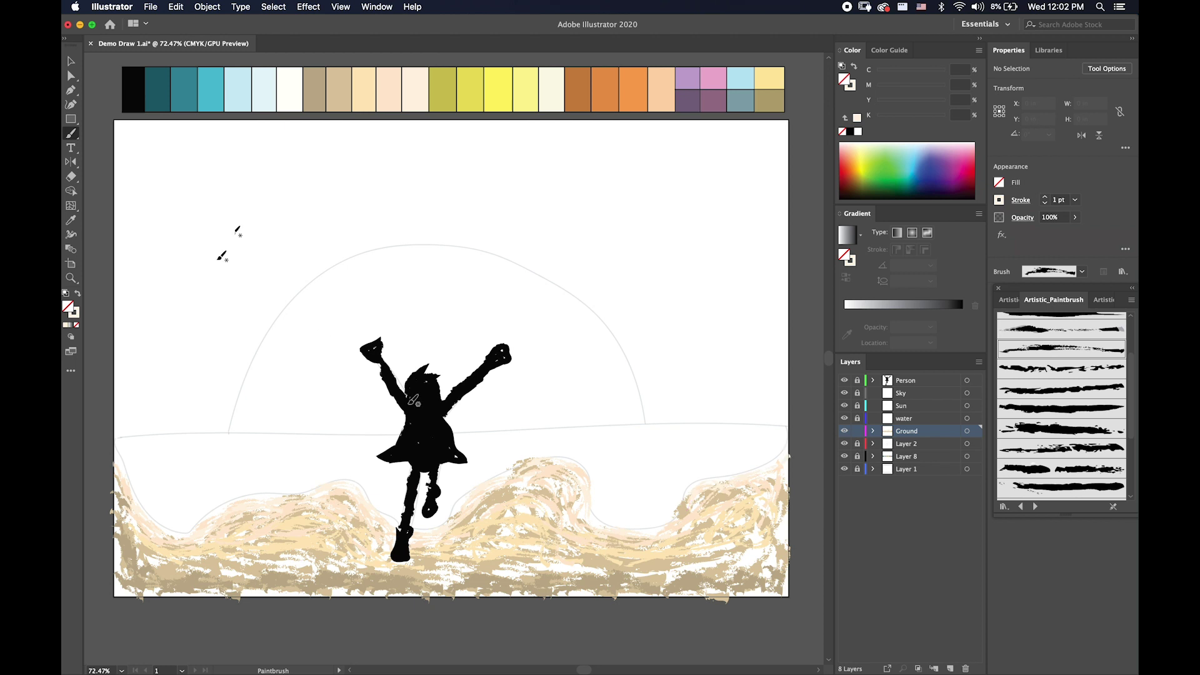
- Darken the right sand wave with tan strokes, then lock Ground and unlock the water layer
{"action": "left_click", "coordinate": [75, 135]}
{"action": "key", "text": "slash"}
{"action": "key", "text": "shift+x"}
{"action": "key", "text": "shift+x"}
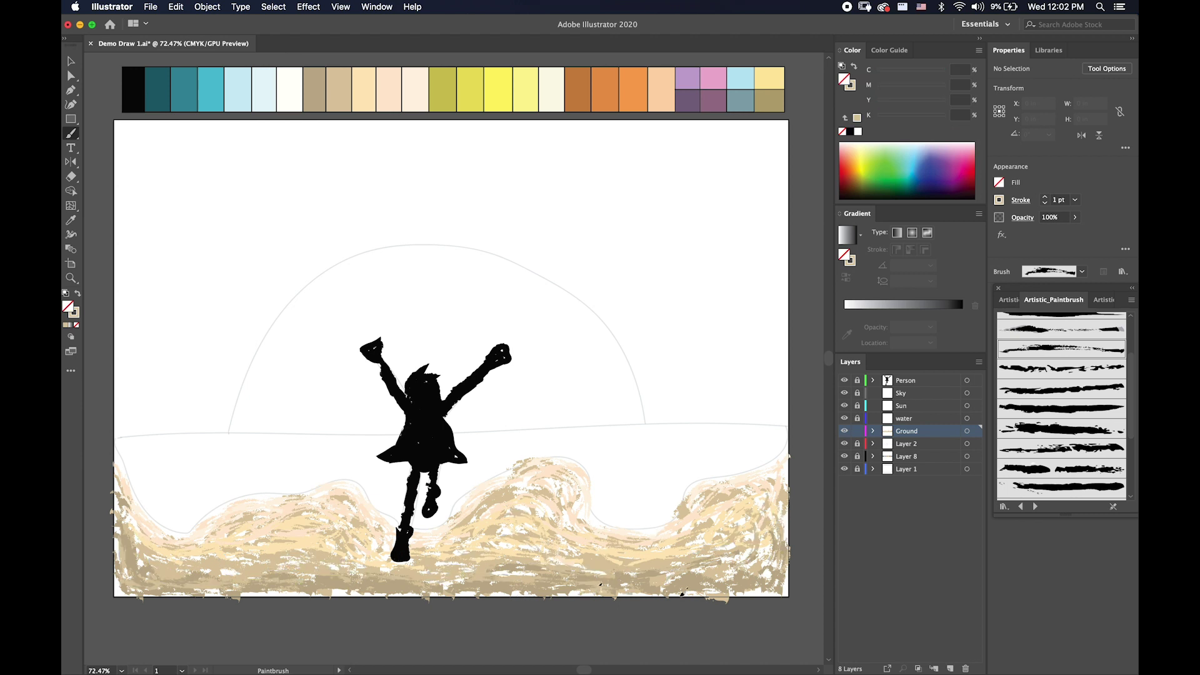
{"action": "left_click_drag", "start_coordinate": [542, 502], "coordinate": [758, 540]}
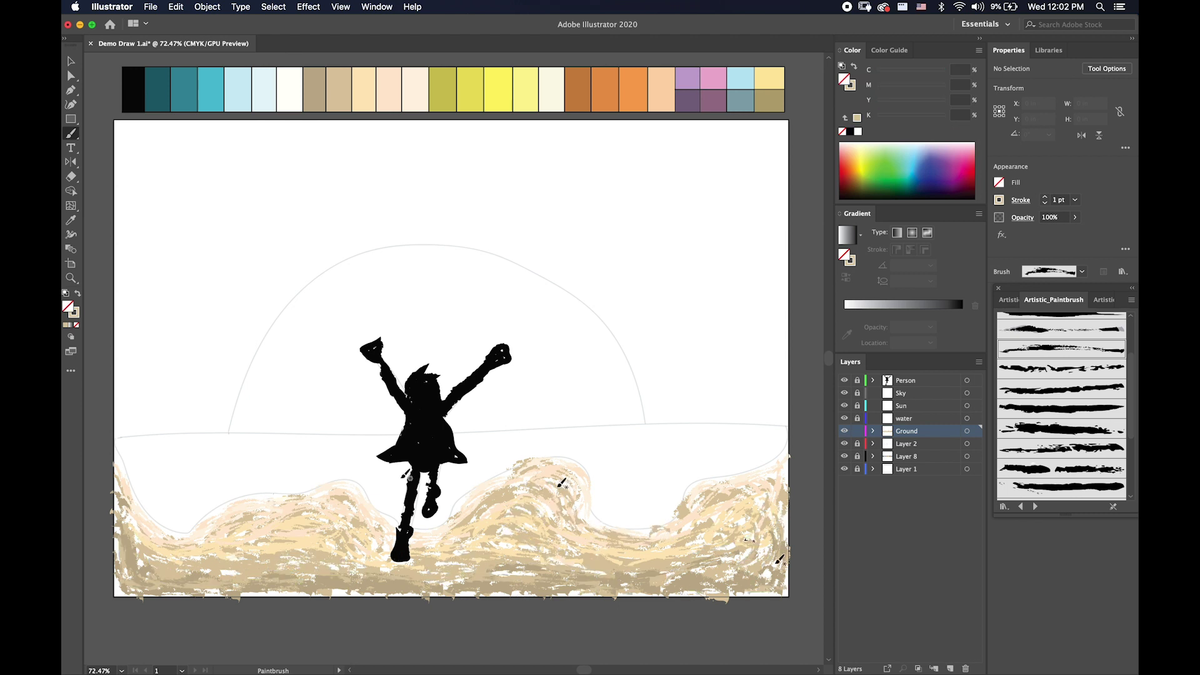
{"action": "left_click", "coordinate": [858, 430]}
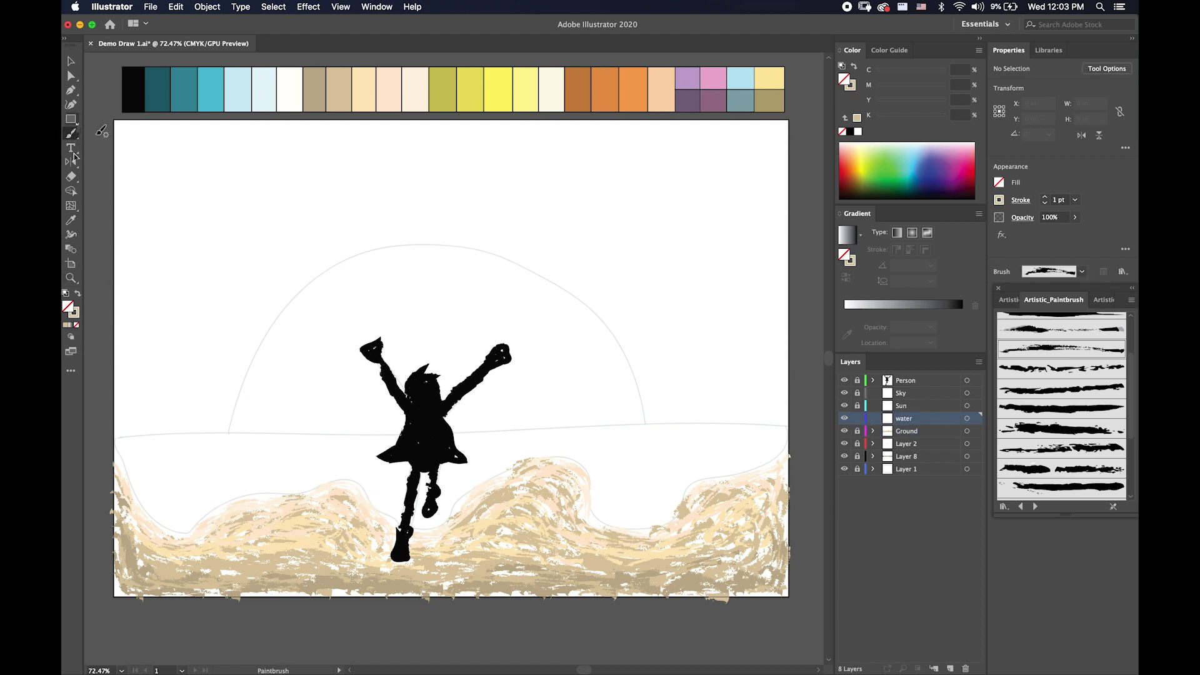
- Sample the teal water colour and switch to a heavier artistic brush
{"action": "key", "text": "i"}
{"action": "left_click", "coordinate": [192, 90]}
{"action": "key", "text": "b"}
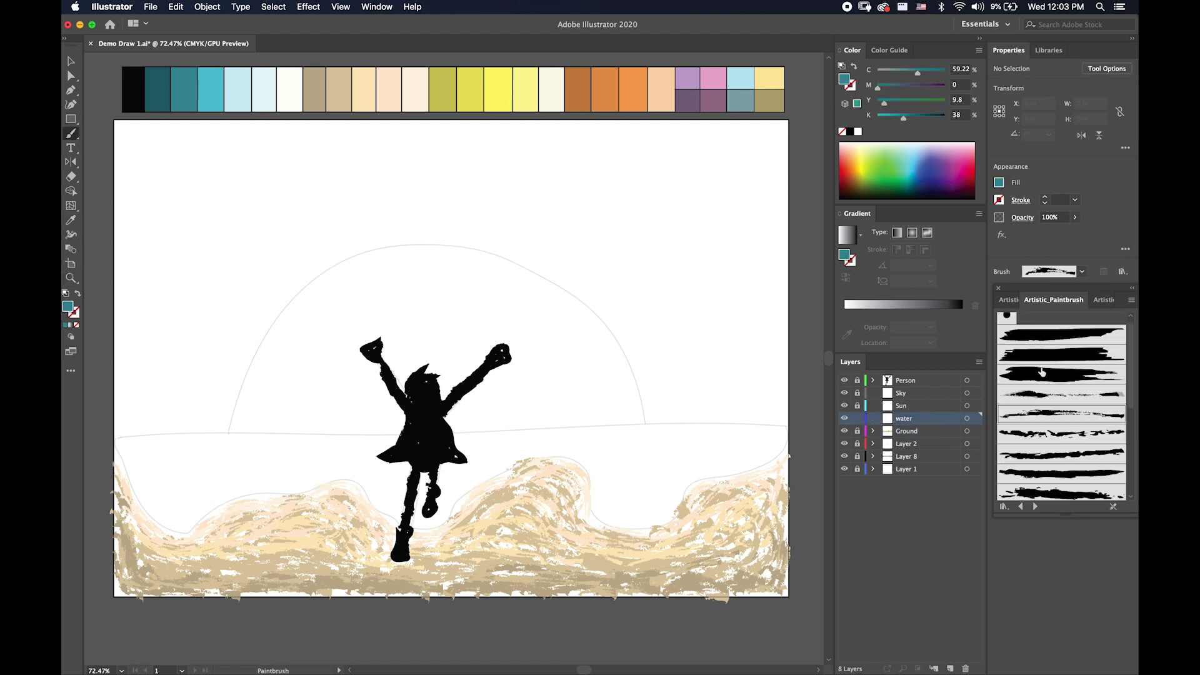
{"action": "left_click_drag", "start_coordinate": [162, 455], "coordinate": [228, 456]}
{"action": "key", "text": "ctrl+z"}
{"action": "left_click", "coordinate": [1061, 381]}
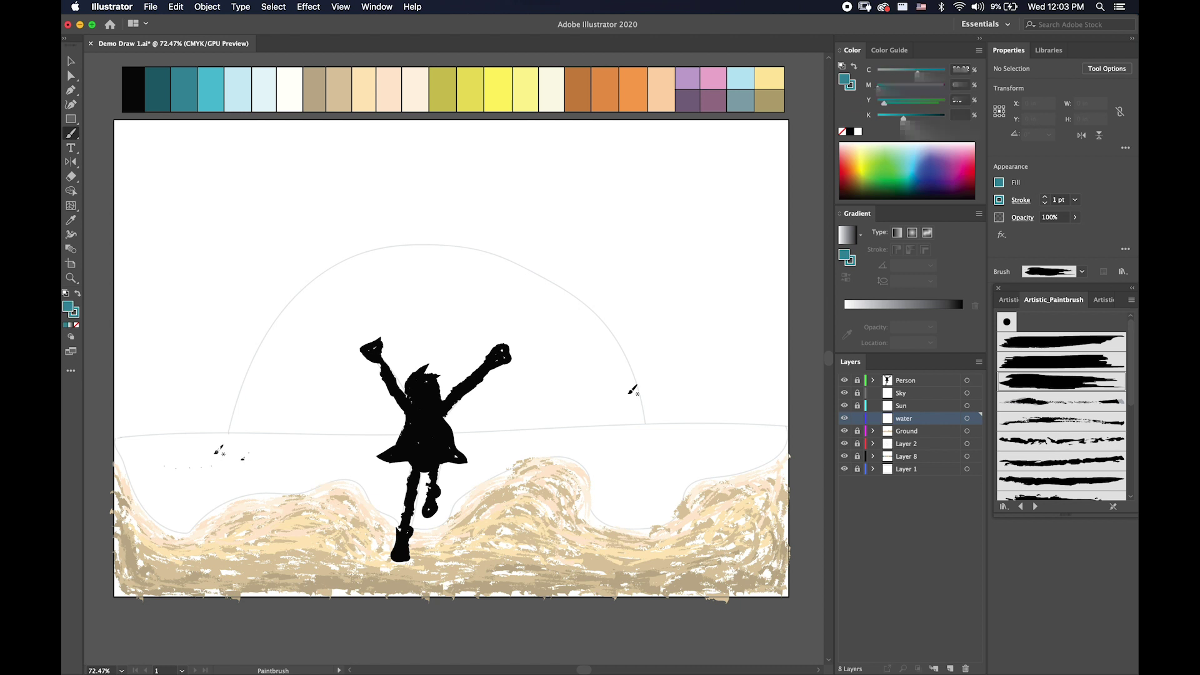
- Fill the water band with dense dark teal wave strokes
{"action": "left_click_drag", "start_coordinate": [148, 462], "coordinate": [228, 470]}
{"action": "left_click_drag", "start_coordinate": [249, 445], "coordinate": [306, 459]}
{"action": "mouse_move", "coordinate": [229, 480]}
{"action": "left_mouse_down"}
{"action": "mouse_move", "coordinate": [507, 445]}
{"action": "mouse_move", "coordinate": [619, 519]}
{"action": "mouse_move", "coordinate": [756, 441]}
{"action": "left_mouse_up"}
{"action": "left_click_drag", "start_coordinate": [616, 438], "coordinate": [725, 450]}
{"action": "mouse_move", "coordinate": [375, 466]}
{"action": "left_mouse_down"}
{"action": "mouse_move", "coordinate": [217, 476]}
{"action": "mouse_move", "coordinate": [172, 522]}
{"action": "left_mouse_up"}
{"action": "left_click_drag", "start_coordinate": [265, 453], "coordinate": [325, 441]}
{"action": "mouse_move", "coordinate": [145, 456]}
{"action": "left_mouse_down"}
{"action": "mouse_move", "coordinate": [269, 437]}
{"action": "mouse_move", "coordinate": [771, 431]}
{"action": "left_mouse_up"}
{"action": "mouse_move", "coordinate": [156, 437]}
{"action": "left_mouse_down"}
{"action": "mouse_move", "coordinate": [128, 501]}
{"action": "mouse_move", "coordinate": [202, 479]}
{"action": "mouse_move", "coordinate": [748, 438]}
{"action": "left_mouse_up"}
- Layer lighter turquoise strokes over the middle, right and lower water edge
{"action": "key", "text": "shift+x"}
{"action": "key", "text": "shift+x"}
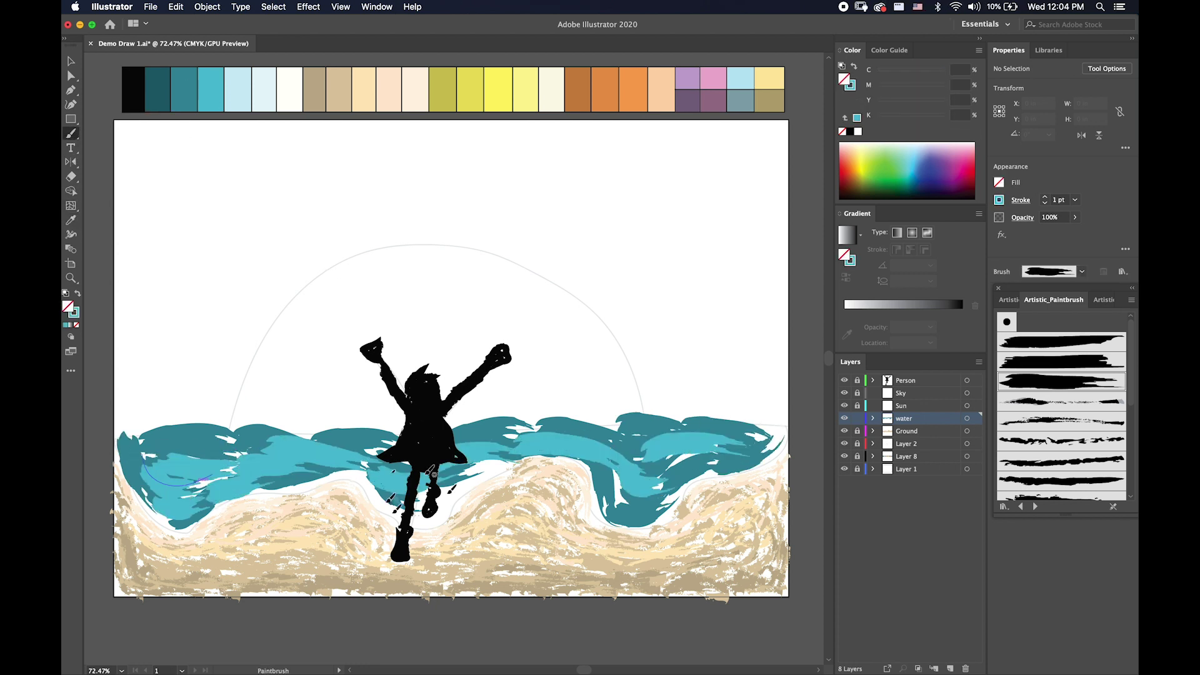
{"action": "left_click_drag", "start_coordinate": [338, 494], "coordinate": [748, 441]}
{"action": "left_click_drag", "start_coordinate": [250, 493], "coordinate": [373, 494]}
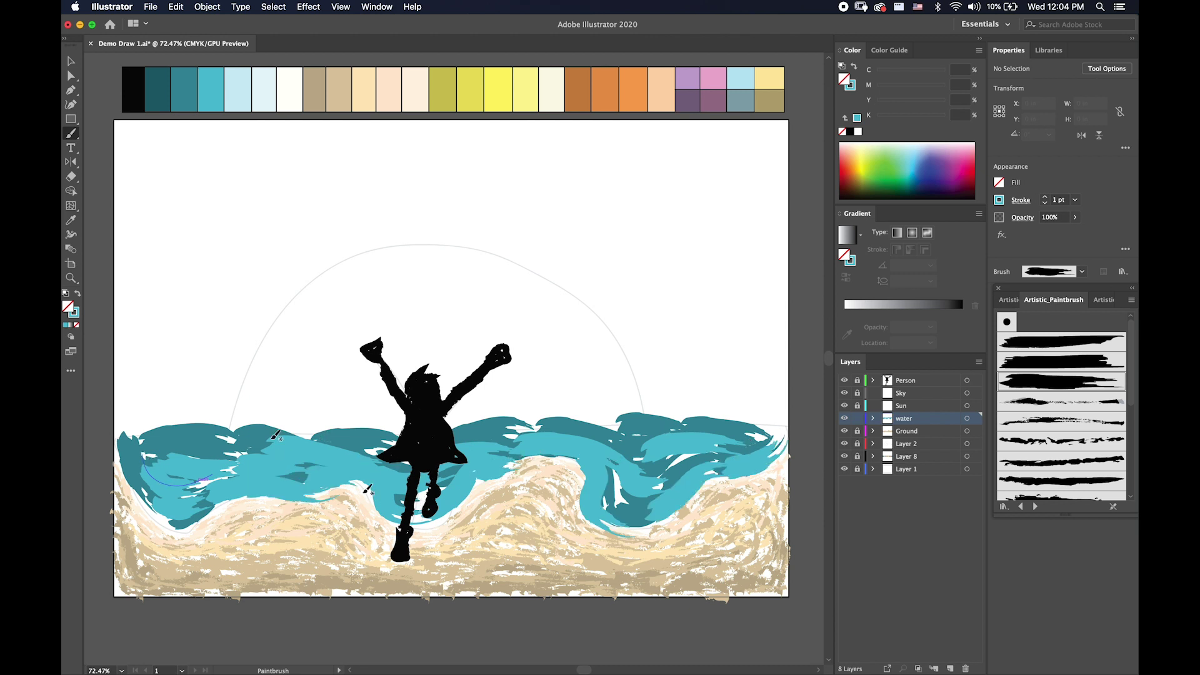
{"action": "left_click", "coordinate": [1062, 462]}
{"action": "mouse_move", "coordinate": [375, 464]}
{"action": "left_mouse_down"}
{"action": "mouse_move", "coordinate": [258, 485]}
{"action": "mouse_move", "coordinate": [781, 449]}
{"action": "left_mouse_up"}
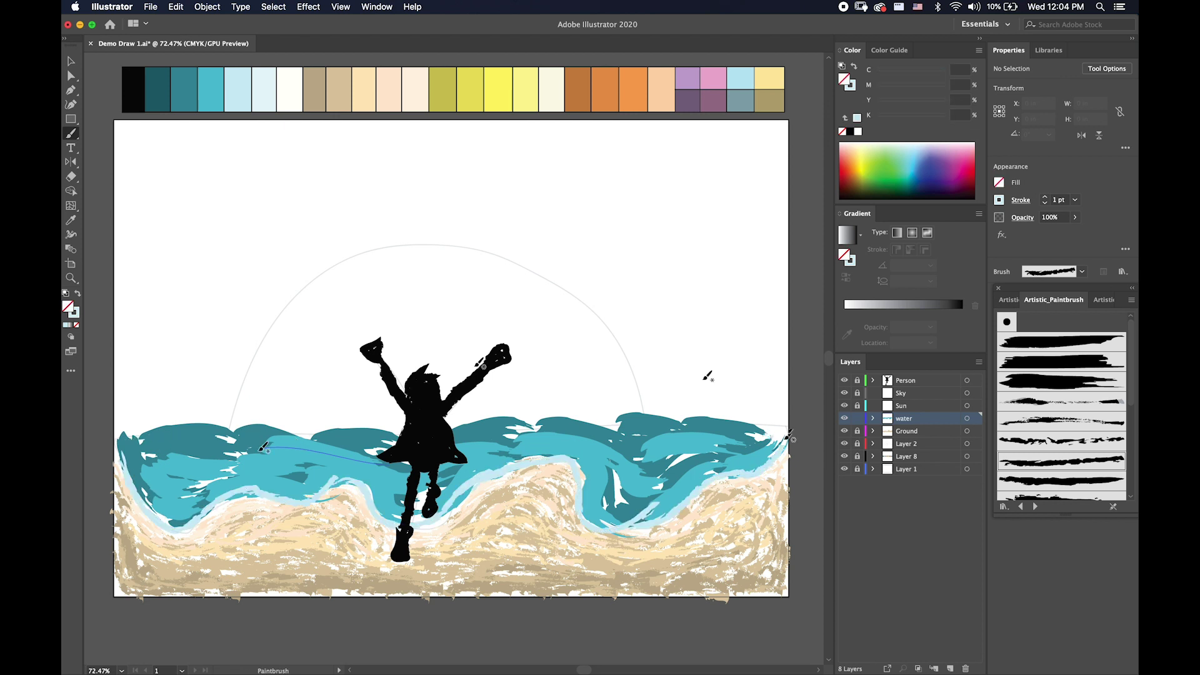
- Paint white foam along the shoreline and the top wave crest
{"action": "left_click", "coordinate": [287, 88]}
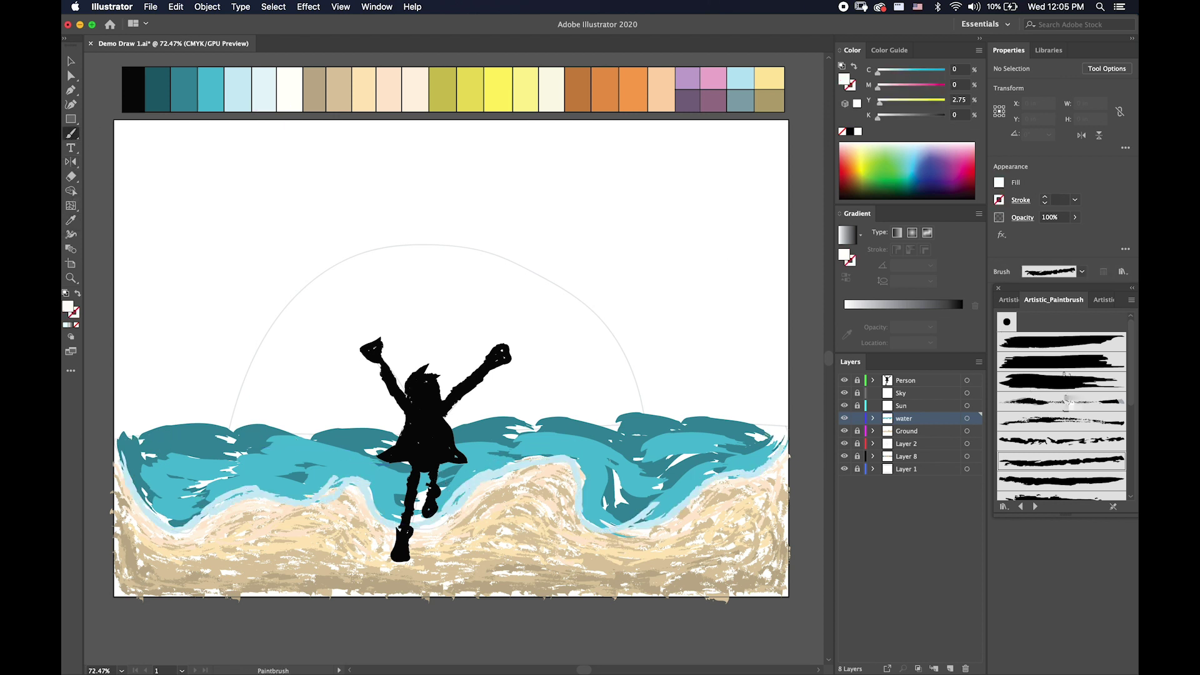
{"action": "left_click_drag", "start_coordinate": [157, 513], "coordinate": [632, 524]}
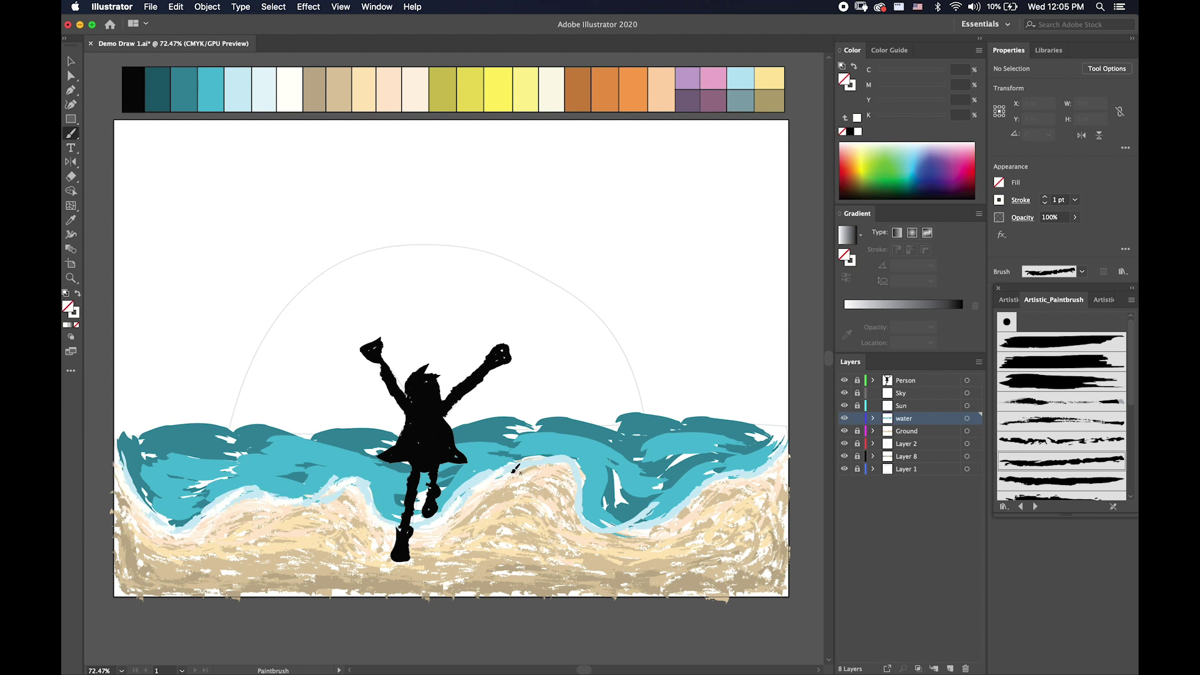
{"action": "left_click_drag", "start_coordinate": [290, 443], "coordinate": [783, 431]}
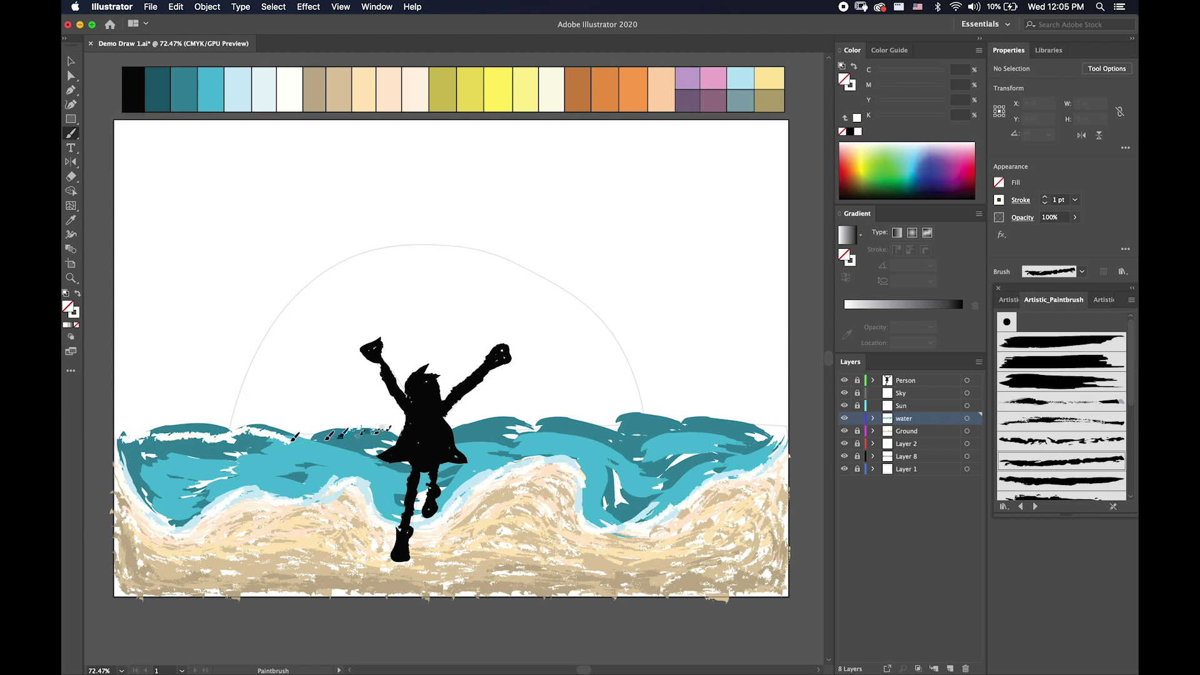
- Add light-blue crest strokes across the water at 2 pt brush size
{"action": "left_click", "coordinate": [238, 88]}
{"action": "left_click_drag", "start_coordinate": [128, 436], "coordinate": [312, 441]}
{"action": "left_click_drag", "start_coordinate": [556, 430], "coordinate": [743, 430]}
{"action": "key", "text": "bracketright"}
{"action": "left_click_drag", "start_coordinate": [153, 475], "coordinate": [402, 474]}
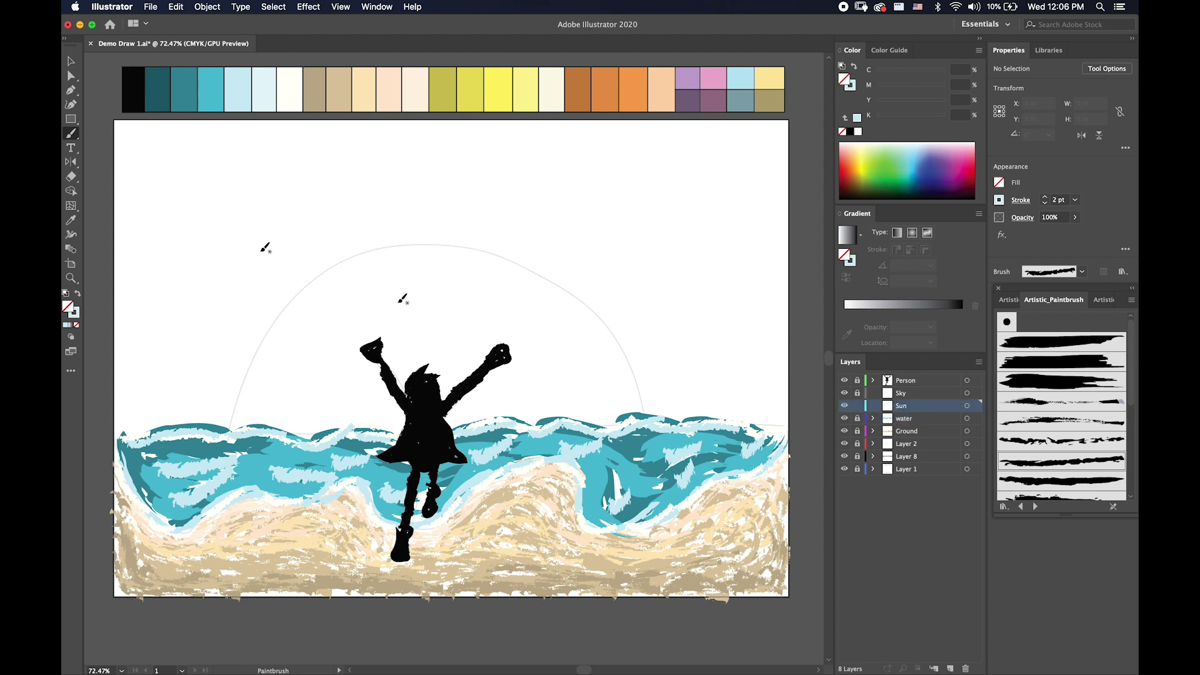
- Choose a new artistic brush and fill the sun half disc with olive-yellow scribbles
{"action": "scroll", "coordinate": [1094, 375], "scroll_direction": "down", "scroll_amount": 3}
{"action": "left_click", "coordinate": [1059, 368]}
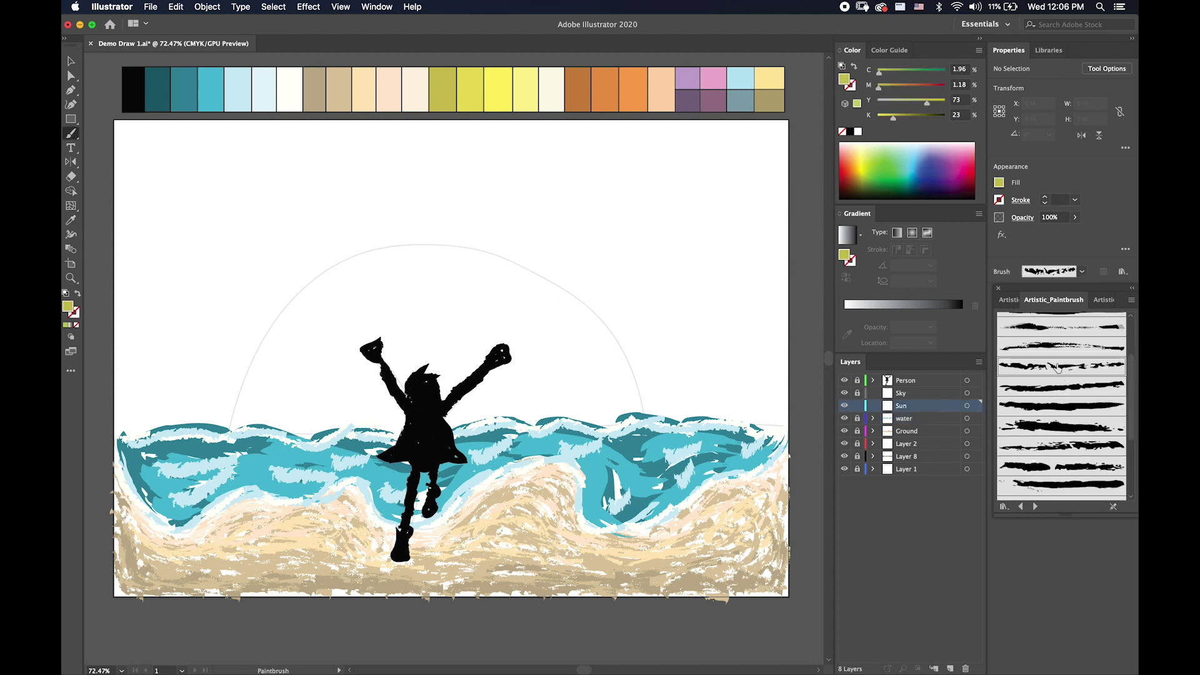
{"action": "mouse_move", "coordinate": [266, 371]}
{"action": "left_mouse_down"}
{"action": "mouse_move", "coordinate": [637, 400]}
{"action": "mouse_move", "coordinate": [259, 417]}
{"action": "left_mouse_up"}
{"action": "key", "text": "ctrl+z"}
{"action": "key", "text": "shift+x"}
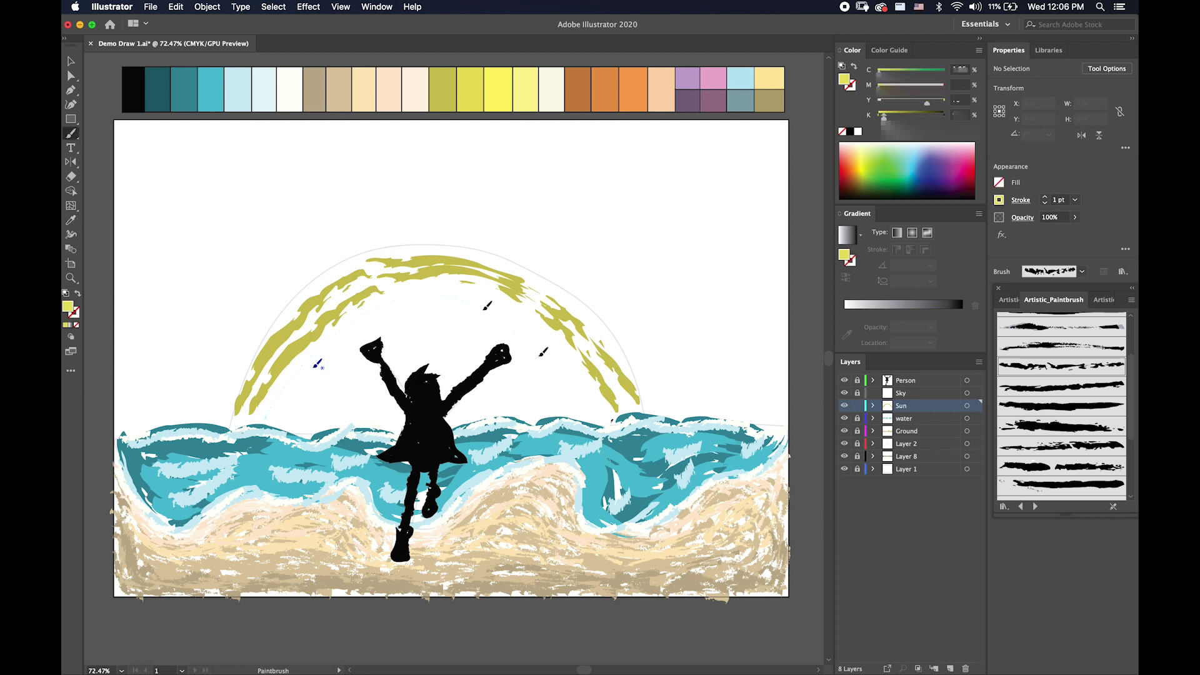
{"action": "key", "text": "shift+x"}
{"action": "mouse_move", "coordinate": [269, 410]}
{"action": "left_mouse_down"}
{"action": "mouse_move", "coordinate": [381, 309]}
{"action": "mouse_move", "coordinate": [513, 312]}
{"action": "mouse_move", "coordinate": [568, 350]}
{"action": "left_mouse_up"}
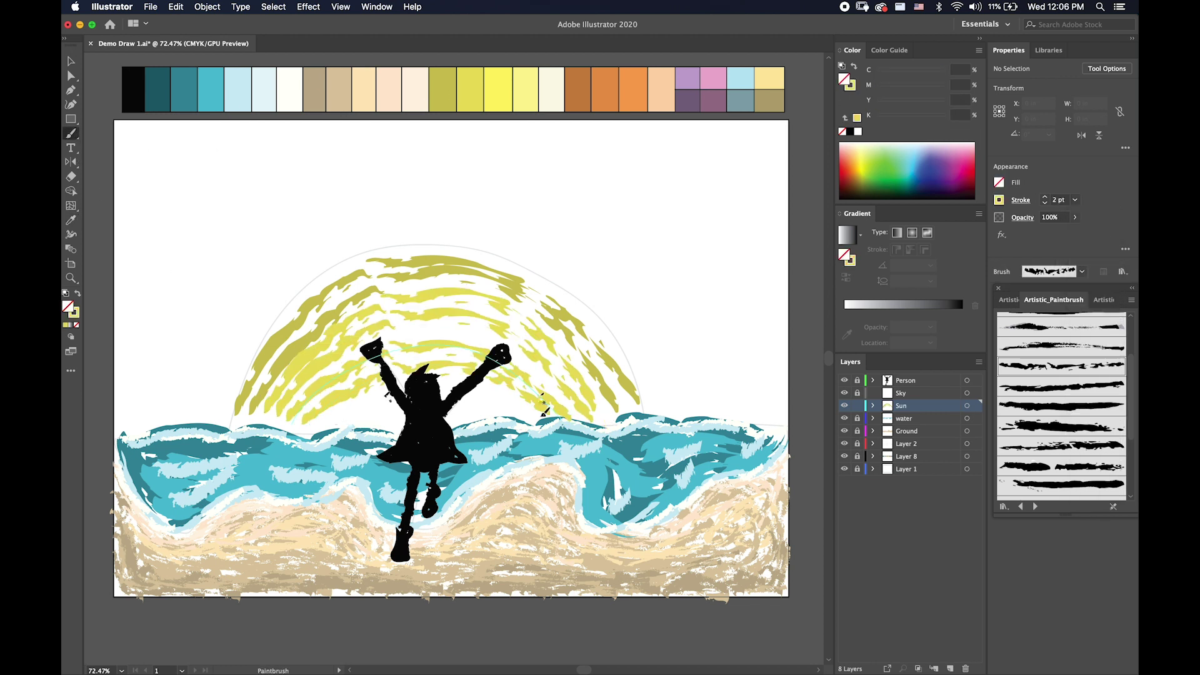
{"action": "left_click_drag", "start_coordinate": [331, 425], "coordinate": [500, 397]}
- Paint brighter yellow strokes inside the sun
{"action": "left_click", "coordinate": [498, 88]}
{"action": "left_click_drag", "start_coordinate": [275, 413], "coordinate": [350, 319]}
{"action": "left_click_drag", "start_coordinate": [313, 410], "coordinate": [401, 410]}
{"action": "key", "text": "shift+x"}
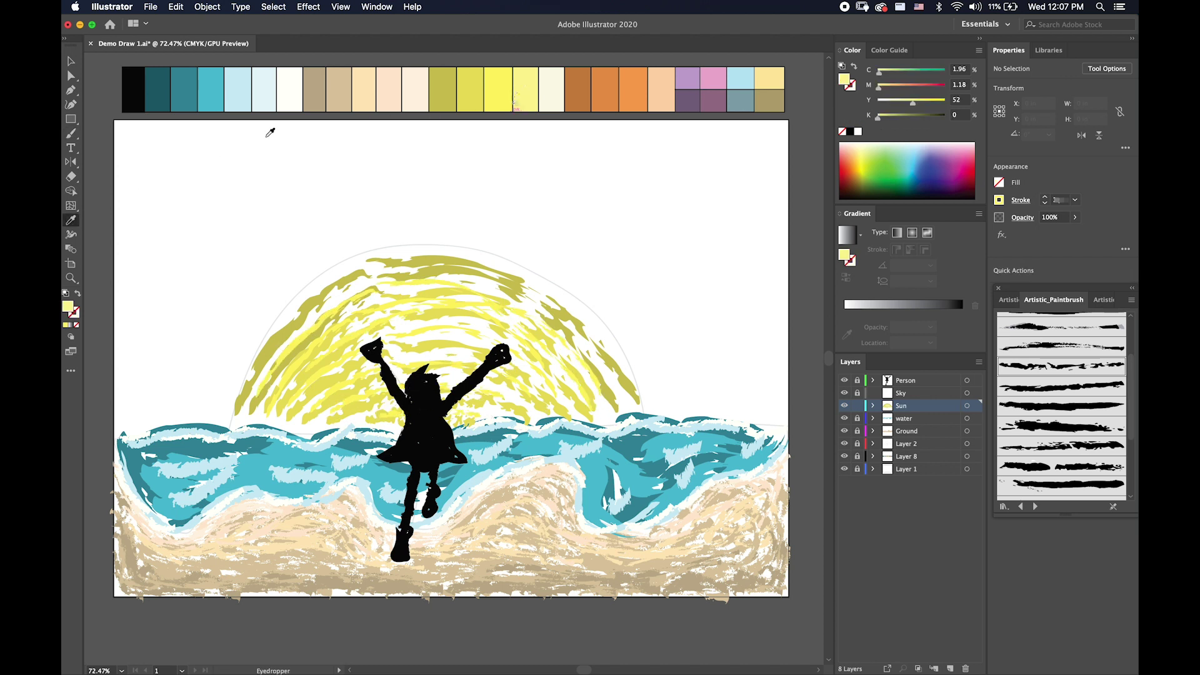
- Sample orange from the palette and paint orange strokes along the sun's arc
{"action": "key", "text": "i"}
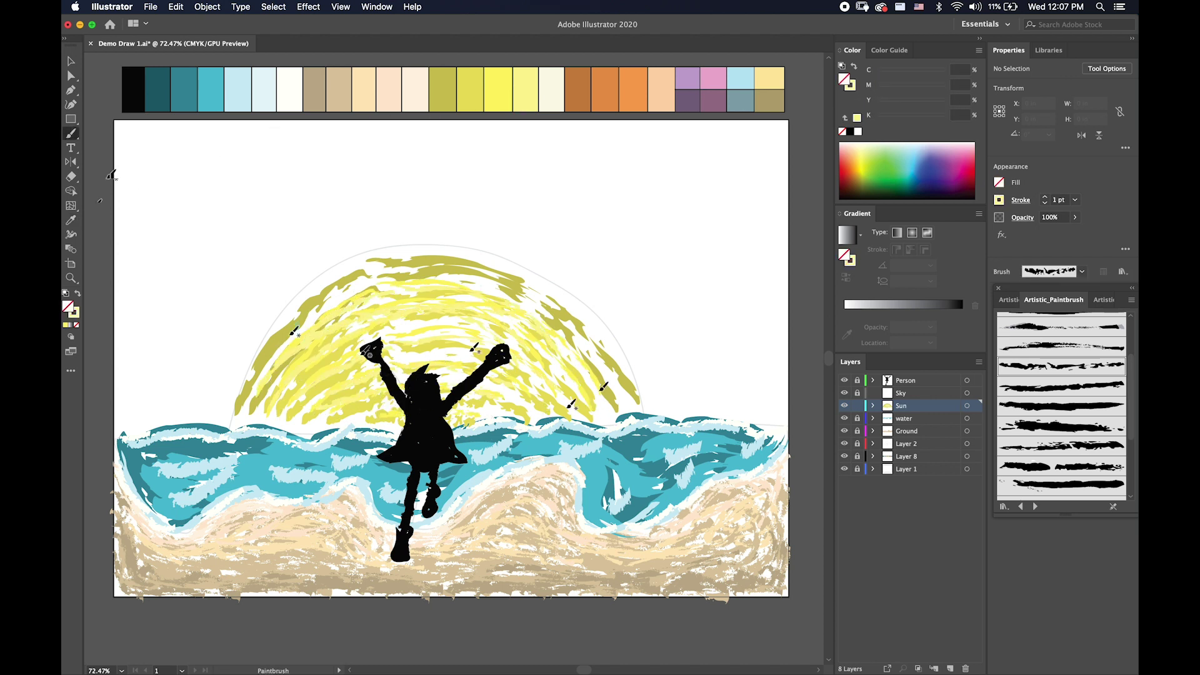
{"action": "left_click", "coordinate": [571, 90]}
{"action": "key", "text": "b"}
{"action": "left_click_drag", "start_coordinate": [238, 412], "coordinate": [500, 269]}
{"action": "left_click_drag", "start_coordinate": [259, 347], "coordinate": [624, 379]}
{"action": "mouse_move", "coordinate": [251, 412]}
{"action": "left_mouse_down"}
{"action": "mouse_move", "coordinate": [519, 288]}
{"action": "mouse_move", "coordinate": [538, 262]}
{"action": "mouse_move", "coordinate": [574, 334]}
{"action": "left_mouse_up"}
- Make orange the stroke colour, select the Eyedropper and scroll down the panel
{"action": "key", "text": "i"}
{"action": "key", "text": "b"}
{"action": "key", "text": "shift+x"}
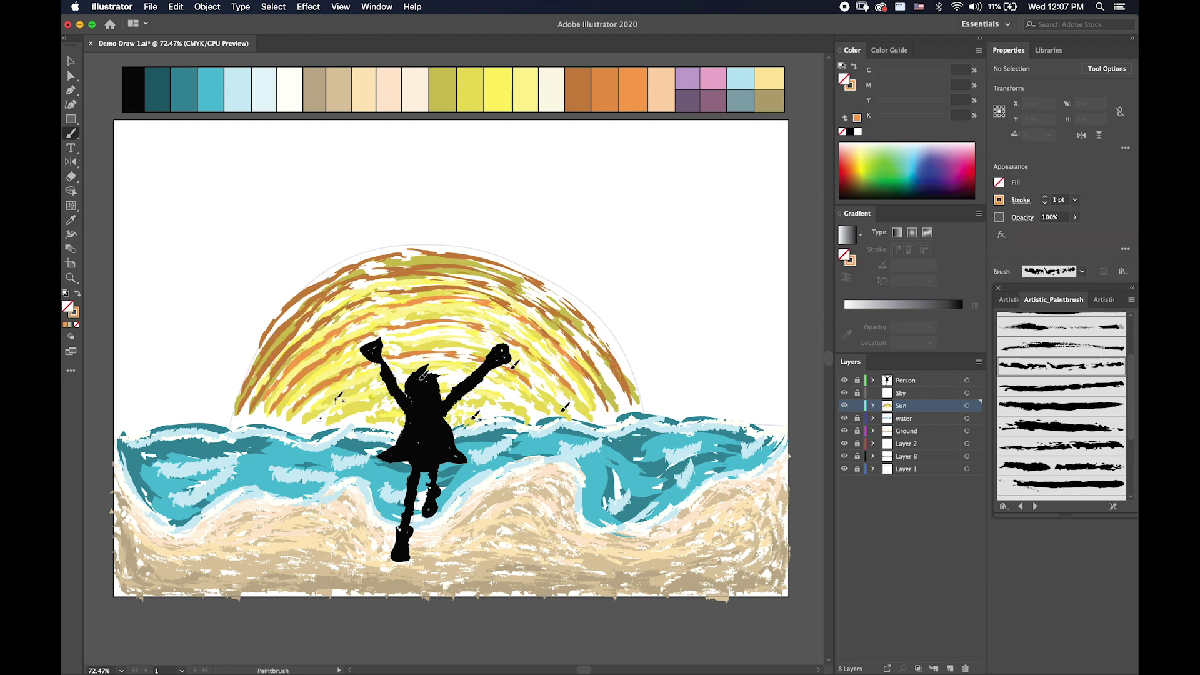
{"action": "left_click", "coordinate": [70, 220]}
{"action": "scroll", "coordinate": [1046, 379], "scroll_direction": "down", "scroll_amount": 5}
{"action": "scroll", "coordinate": [1046, 380], "scroll_direction": "down", "scroll_amount": 5}
{"action": "scroll", "coordinate": [1046, 380], "scroll_direction": "down", "scroll_amount": 3}
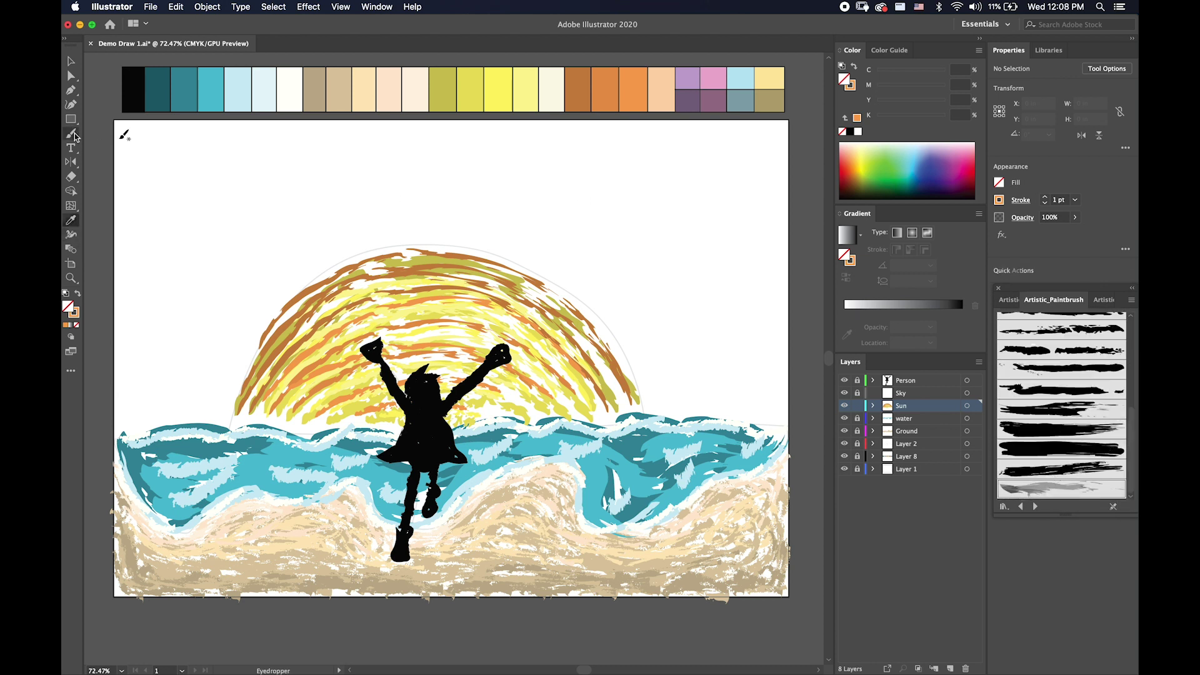
- Sample lilac and paint lilac cloud strokes across the left, middle and right sky
{"action": "left_click", "coordinate": [683, 80]}
{"action": "key", "text": "b"}
{"action": "left_click_drag", "start_coordinate": [159, 241], "coordinate": [294, 197]}
{"action": "left_click_drag", "start_coordinate": [141, 312], "coordinate": [244, 291]}
{"action": "left_click_drag", "start_coordinate": [175, 156], "coordinate": [318, 141]}
{"action": "left_click_drag", "start_coordinate": [243, 237], "coordinate": [594, 266]}
{"action": "mouse_move", "coordinate": [519, 150]}
{"action": "left_mouse_down"}
{"action": "mouse_move", "coordinate": [675, 175]}
{"action": "mouse_move", "coordinate": [697, 203]}
{"action": "left_mouse_up"}
{"action": "left_click_drag", "start_coordinate": [672, 138], "coordinate": [740, 166]}
{"action": "left_click_drag", "start_coordinate": [653, 369], "coordinate": [725, 390]}
{"action": "left_click_drag", "start_coordinate": [147, 256], "coordinate": [269, 291]}
{"action": "left_click_drag", "start_coordinate": [153, 294], "coordinate": [287, 341]}
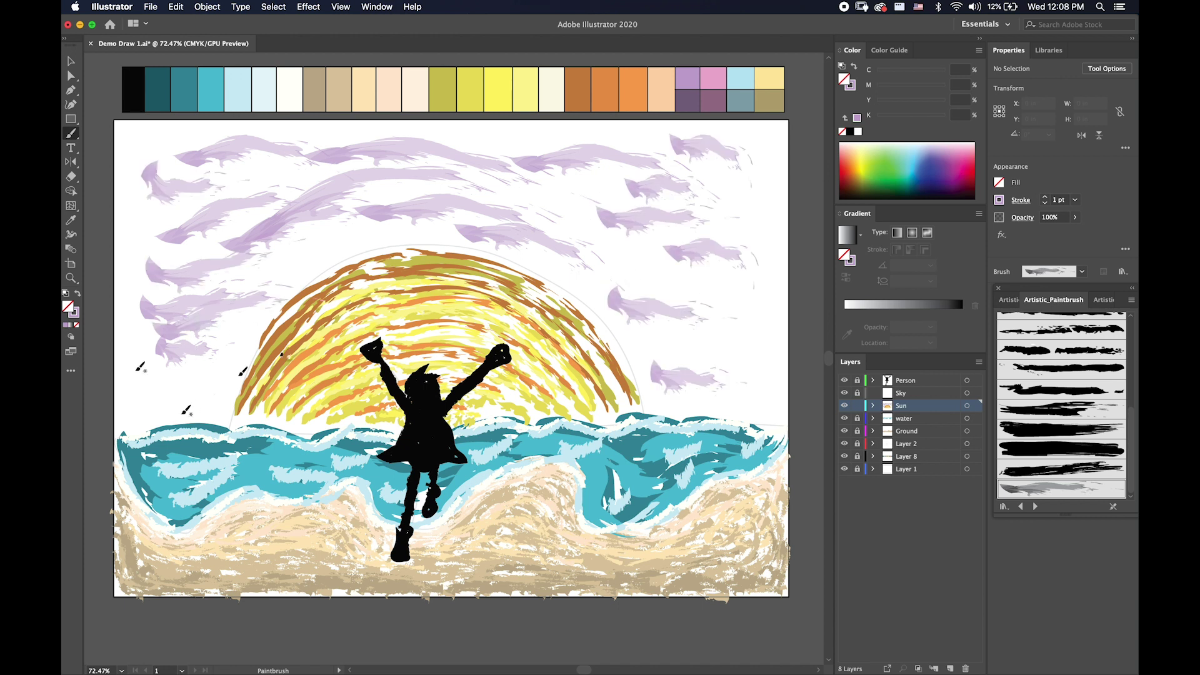
- Add more lilac strokes across the sky, filling the remaining gaps
{"action": "left_click_drag", "start_coordinate": [137, 366], "coordinate": [222, 422]}
{"action": "left_click_drag", "start_coordinate": [250, 269], "coordinate": [375, 225]}
{"action": "left_click_drag", "start_coordinate": [634, 156], "coordinate": [750, 125]}
{"action": "left_click_drag", "start_coordinate": [556, 275], "coordinate": [693, 228]}
{"action": "left_click_drag", "start_coordinate": [697, 282], "coordinate": [753, 313]}
{"action": "left_click_drag", "start_coordinate": [140, 216], "coordinate": [272, 179]}
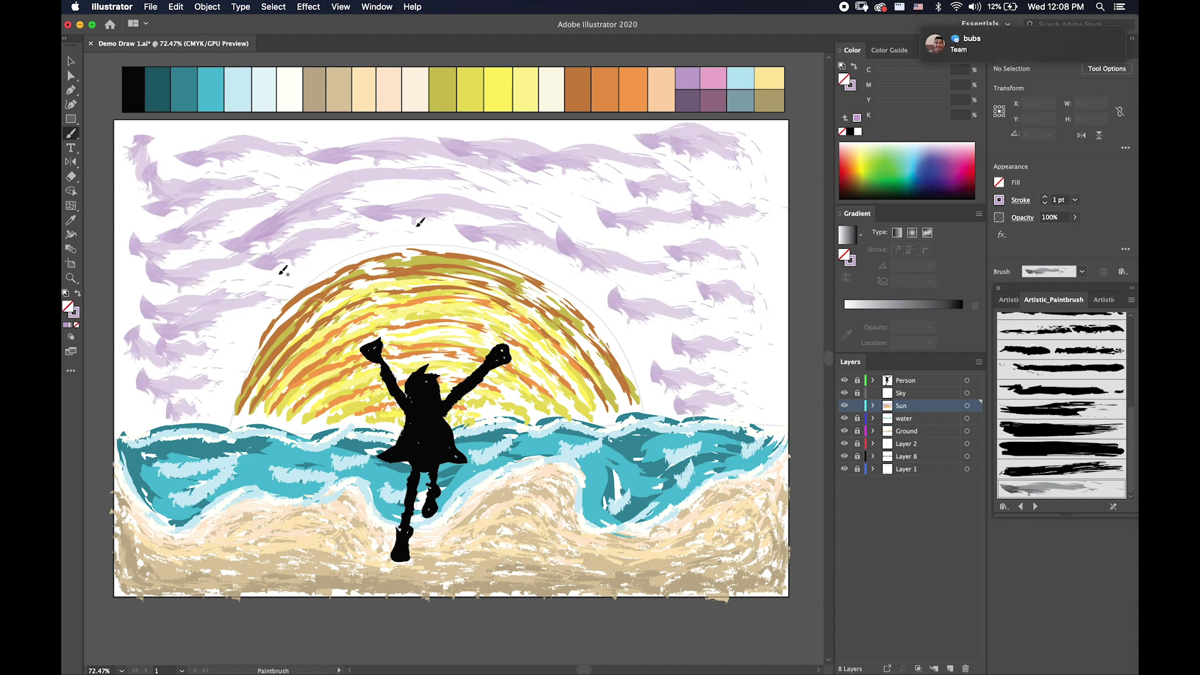
{"action": "left_click_drag", "start_coordinate": [297, 278], "coordinate": [350, 245]}
{"action": "left_click_drag", "start_coordinate": [419, 216], "coordinate": [581, 165]}
{"action": "left_click_drag", "start_coordinate": [510, 153], "coordinate": [619, 128]}
{"action": "left_click_drag", "start_coordinate": [598, 275], "coordinate": [653, 303]}
{"action": "left_click_drag", "start_coordinate": [725, 206], "coordinate": [769, 378]}
{"action": "left_click_drag", "start_coordinate": [294, 187], "coordinate": [378, 160]}
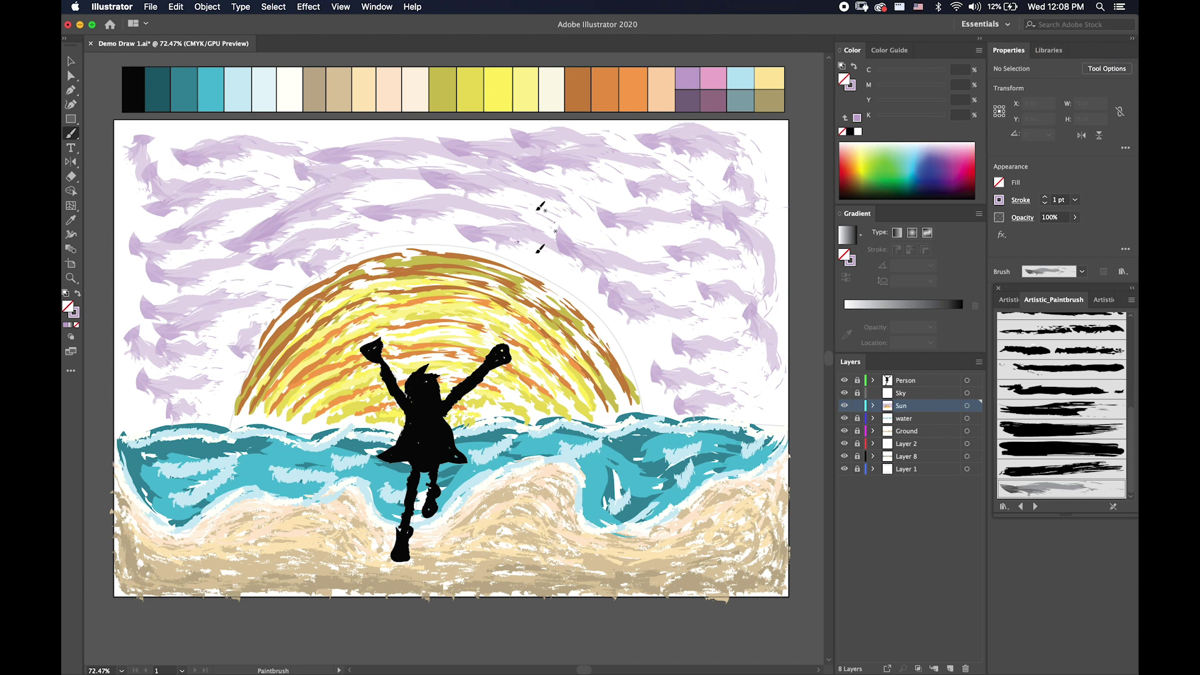
- Sample pink and paint pink brush strokes across the sky
{"action": "key", "text": "i"}
{"action": "left_click", "coordinate": [712, 79]}
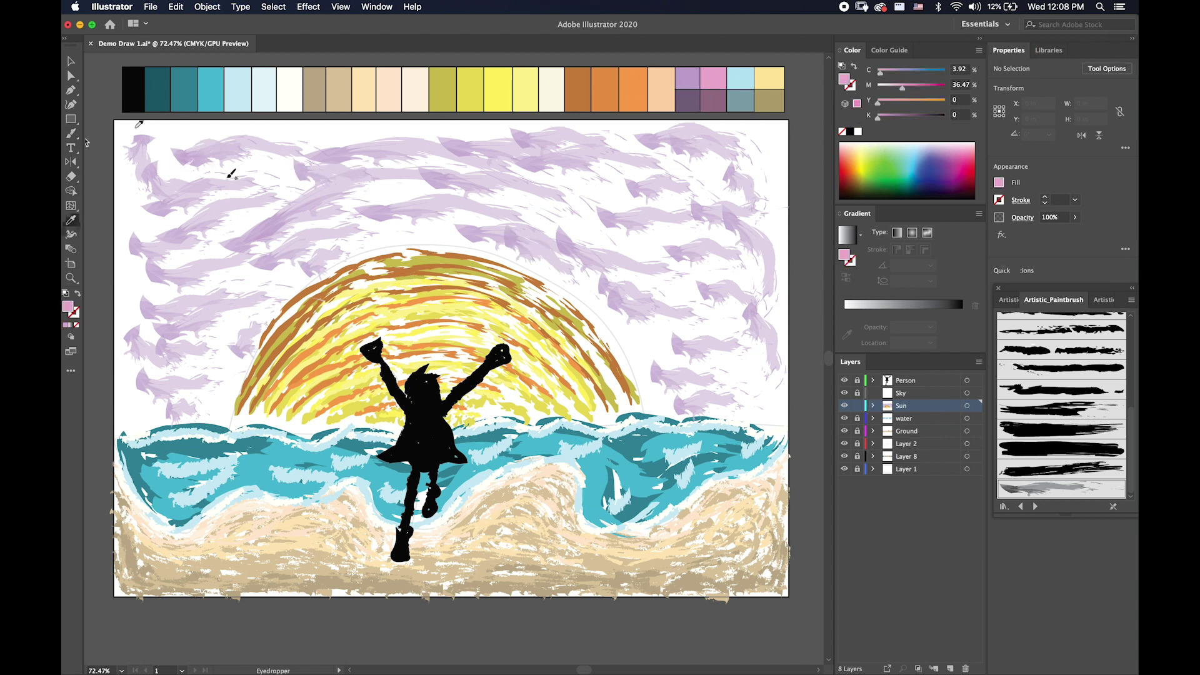
{"action": "key", "text": "b"}
{"action": "left_click_drag", "start_coordinate": [181, 175], "coordinate": [316, 150]}
{"action": "left_click_drag", "start_coordinate": [316, 219], "coordinate": [432, 194]}
{"action": "mouse_move", "coordinate": [513, 227]}
{"action": "left_mouse_down"}
{"action": "mouse_move", "coordinate": [603, 203]}
{"action": "mouse_move", "coordinate": [656, 153]}
{"action": "left_mouse_up"}
{"action": "left_click_drag", "start_coordinate": [654, 375], "coordinate": [747, 405]}
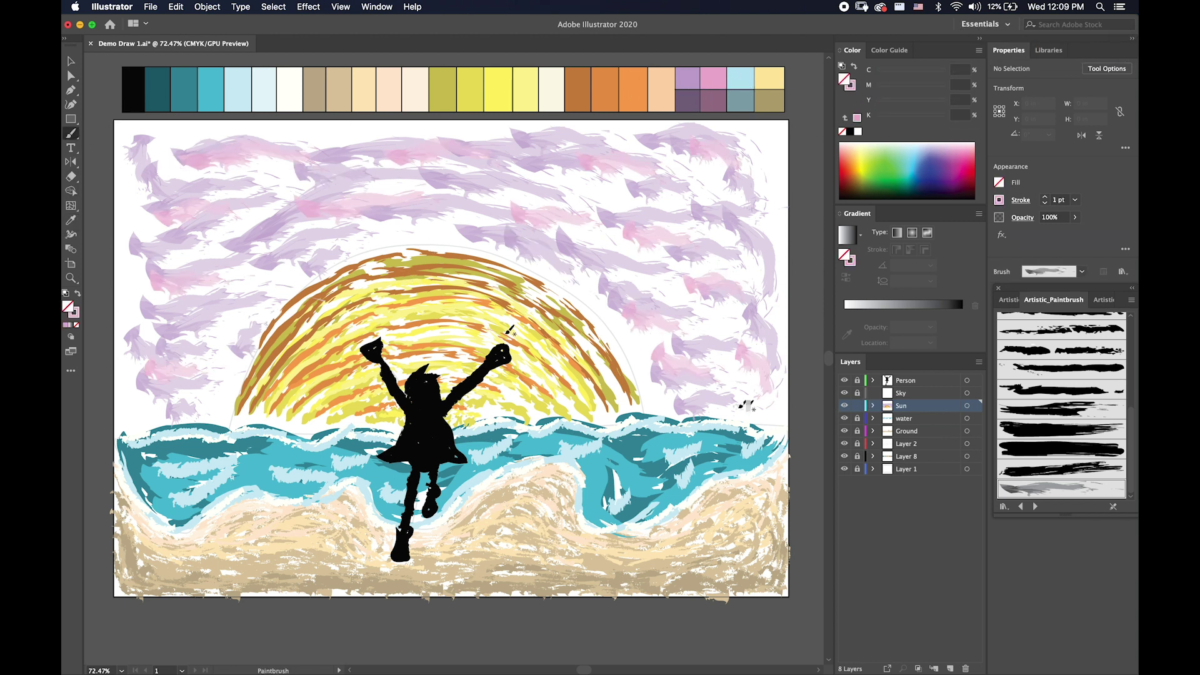
{"action": "left_click_drag", "start_coordinate": [125, 409], "coordinate": [222, 391]}
{"action": "left_click_drag", "start_coordinate": [309, 147], "coordinate": [372, 125]}
{"action": "left_click_drag", "start_coordinate": [409, 232], "coordinate": [619, 178]}
{"action": "left_click_drag", "start_coordinate": [697, 201], "coordinate": [778, 140]}
{"action": "left_click_drag", "start_coordinate": [728, 385], "coordinate": [759, 419]}
{"action": "left_click_drag", "start_coordinate": [122, 260], "coordinate": [150, 335]}
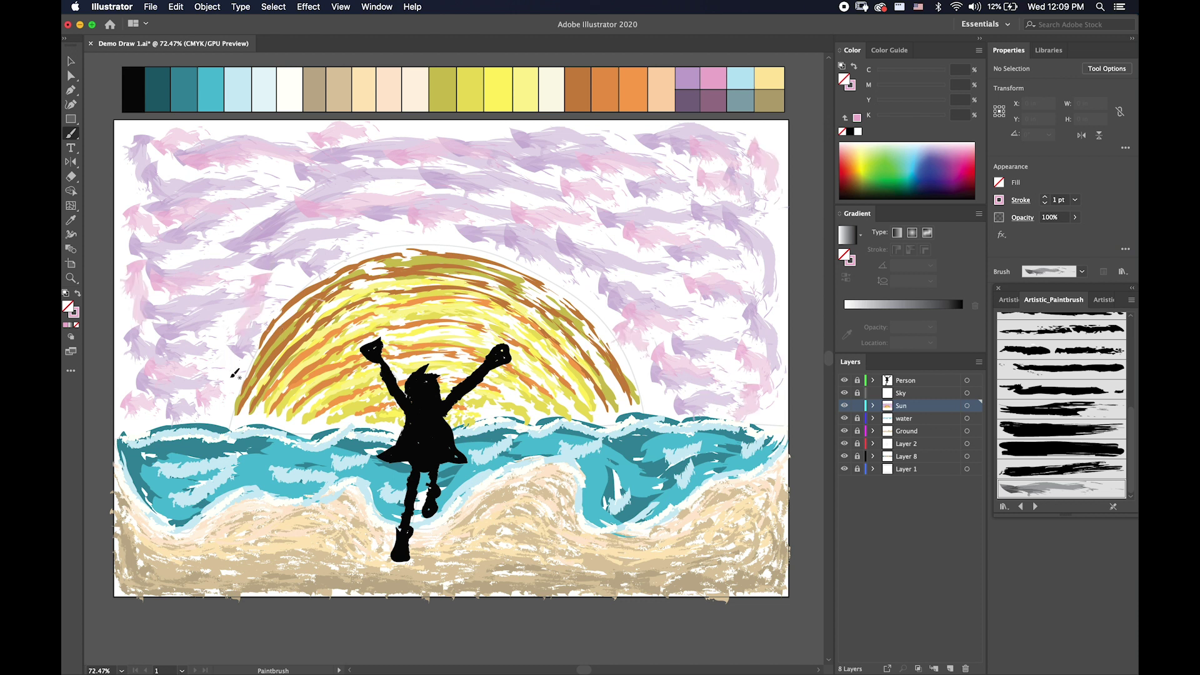
- Switch to light blue and paint light-blue strokes across the sky
{"action": "left_click", "coordinate": [237, 88]}
{"action": "left_click_drag", "start_coordinate": [159, 188], "coordinate": [263, 163]}
{"action": "left_click_drag", "start_coordinate": [197, 247], "coordinate": [290, 212]}
{"action": "left_click_drag", "start_coordinate": [345, 175], "coordinate": [428, 153]}
{"action": "left_click_drag", "start_coordinate": [360, 217], "coordinate": [450, 200]}
{"action": "left_click_drag", "start_coordinate": [153, 301], "coordinate": [206, 286]}
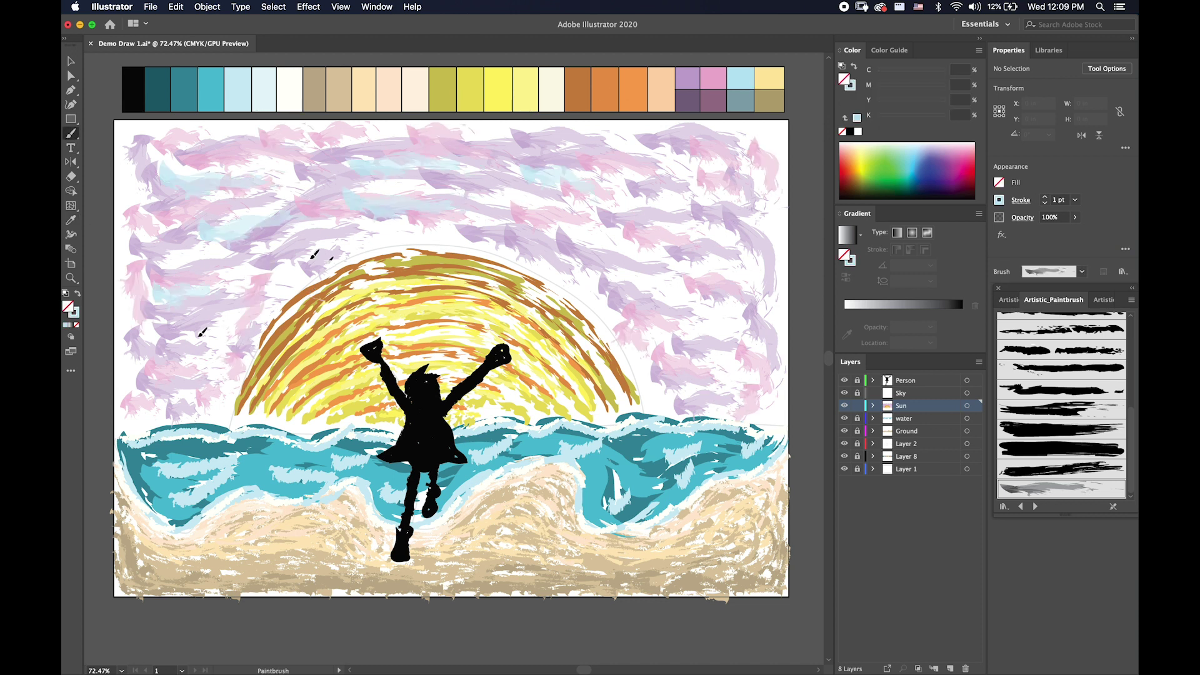
{"action": "left_click_drag", "start_coordinate": [131, 400], "coordinate": [206, 335]}
{"action": "left_click_drag", "start_coordinate": [493, 241], "coordinate": [644, 203]}
{"action": "left_click_drag", "start_coordinate": [675, 256], "coordinate": [763, 150]}
{"action": "left_click_drag", "start_coordinate": [625, 281], "coordinate": [713, 384]}
- Sample pale yellow as the stroke colour and paint pale-yellow sky strokes
{"action": "key", "text": "i"}
{"action": "left_click", "coordinate": [768, 80]}
{"action": "key", "text": "b"}
{"action": "key", "text": "shift+x"}
{"action": "mouse_move", "coordinate": [262, 133]}
{"action": "left_mouse_down"}
{"action": "mouse_move", "coordinate": [169, 156]}
{"action": "mouse_move", "coordinate": [230, 232]}
{"action": "left_mouse_up"}
{"action": "left_click_drag", "start_coordinate": [451, 207], "coordinate": [517, 188]}
{"action": "left_click_drag", "start_coordinate": [566, 272], "coordinate": [631, 241]}
{"action": "left_click_drag", "start_coordinate": [657, 316], "coordinate": [685, 292]}
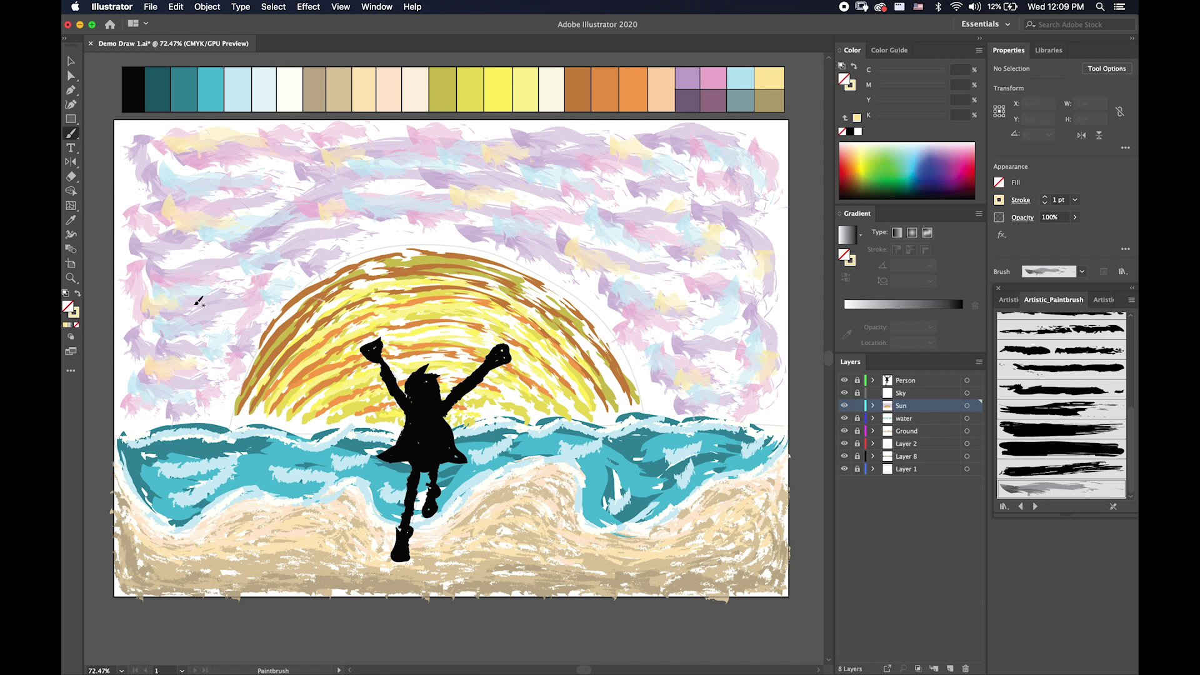
- Switch to muted purple and fleck muted-purple strokes across the sky
{"action": "left_click", "coordinate": [688, 100]}
{"action": "left_click_drag", "start_coordinate": [156, 128], "coordinate": [122, 219]}
{"action": "left_click_drag", "start_coordinate": [144, 244], "coordinate": [128, 288]}
{"action": "left_click_drag", "start_coordinate": [187, 150], "coordinate": [262, 135]}
{"action": "left_click_drag", "start_coordinate": [141, 340], "coordinate": [176, 331]}
{"action": "left_click_drag", "start_coordinate": [375, 128], "coordinate": [328, 157]}
{"action": "left_click_drag", "start_coordinate": [504, 130], "coordinate": [447, 156]}
{"action": "left_click_drag", "start_coordinate": [607, 131], "coordinate": [551, 159]}
{"action": "left_click_drag", "start_coordinate": [285, 191], "coordinate": [228, 222]}
{"action": "left_click_drag", "start_coordinate": [678, 219], "coordinate": [644, 250]}
{"action": "key", "text": "i"}
{"action": "key", "text": "shift+x"}
{"action": "left_click", "coordinate": [70, 134]}
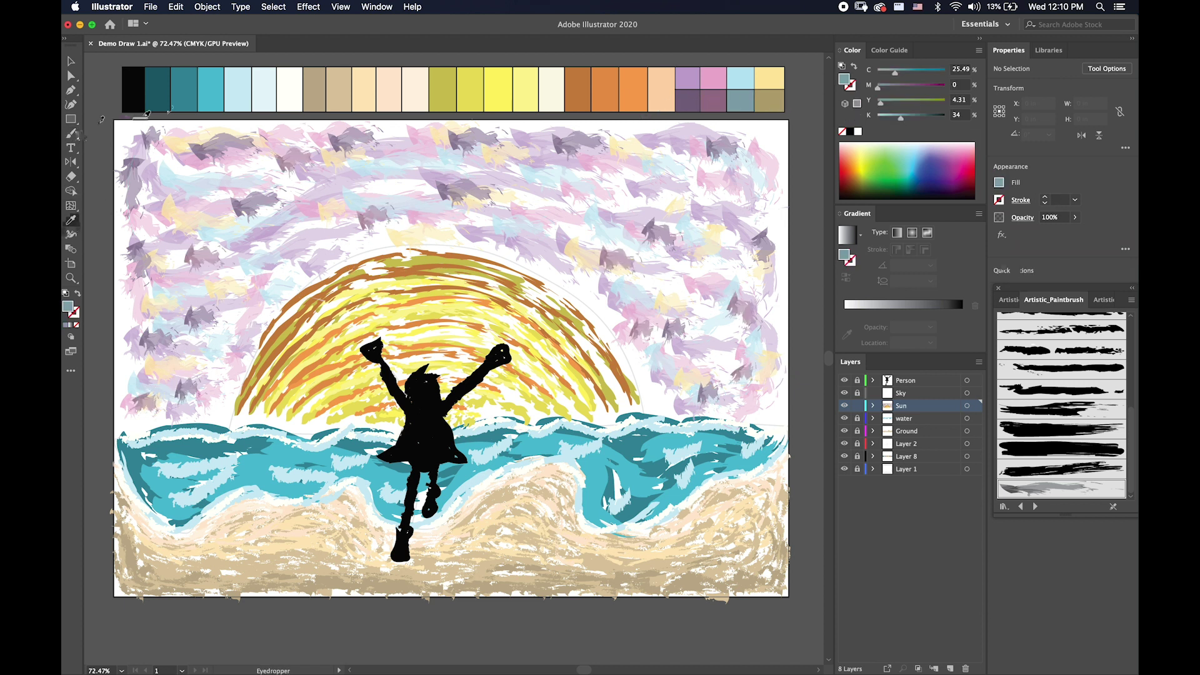
- Sample the olive-tan swatch for the final sky strokes
{"action": "key", "text": "i"}
{"action": "left_click", "coordinate": [769, 100]}
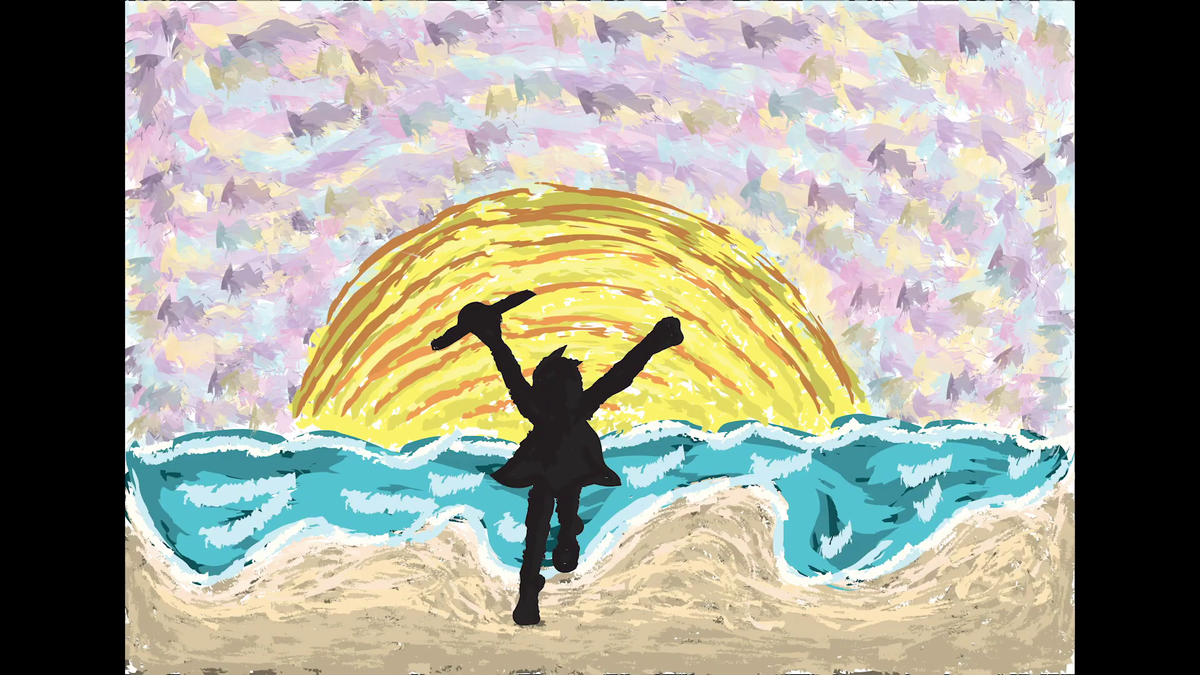